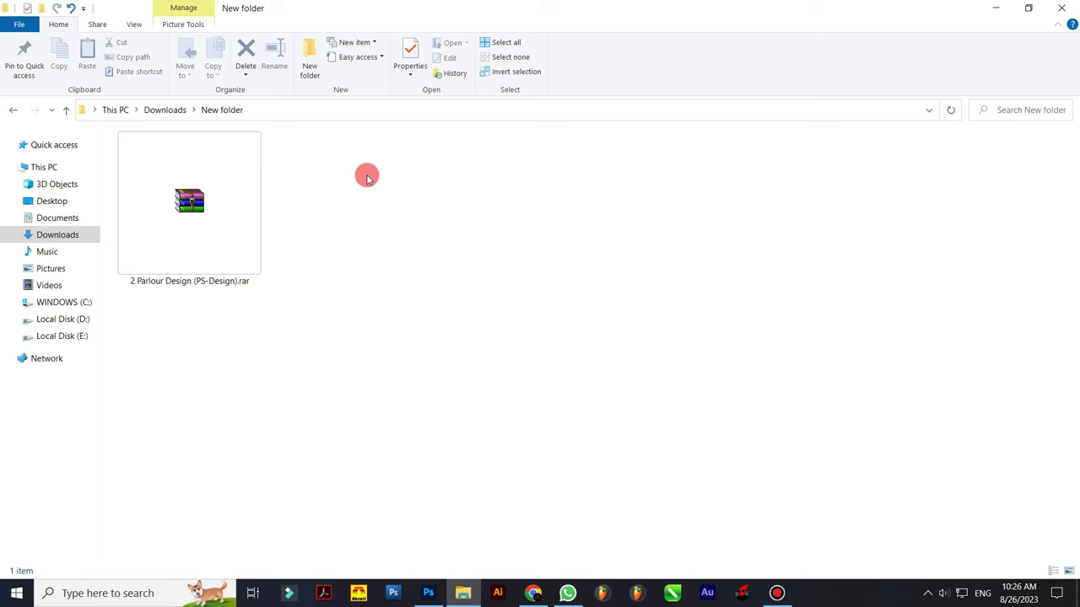
Refresh the folder and run Extract Here on 2 Parlour Design (PS-Design).rar.
right_click(367, 177)
click(412, 221)
right_click(391, 202)
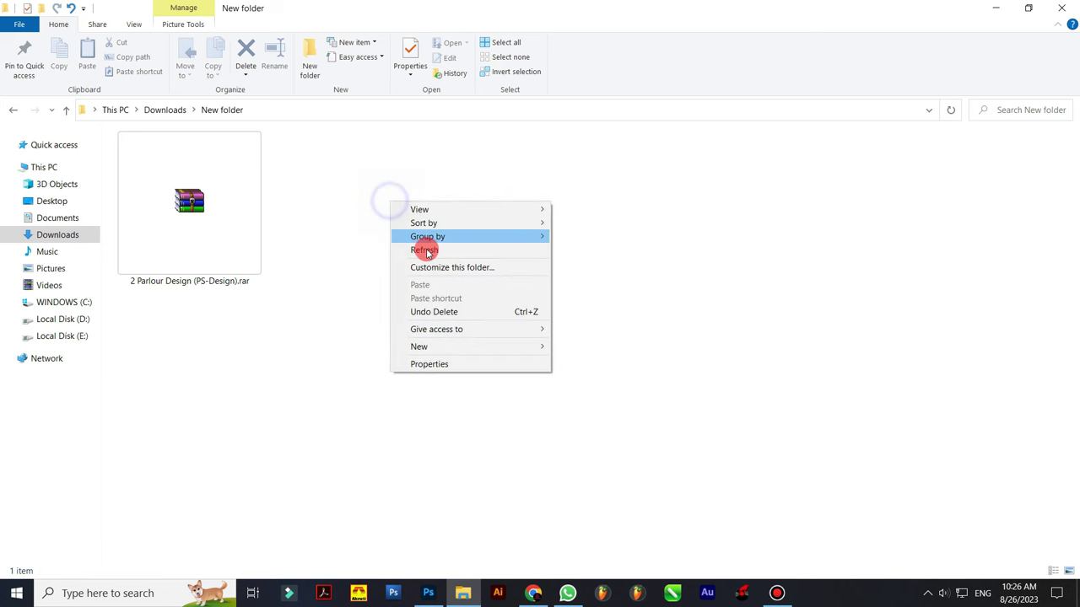
click(424, 250)
click(215, 221)
right_click(215, 222)
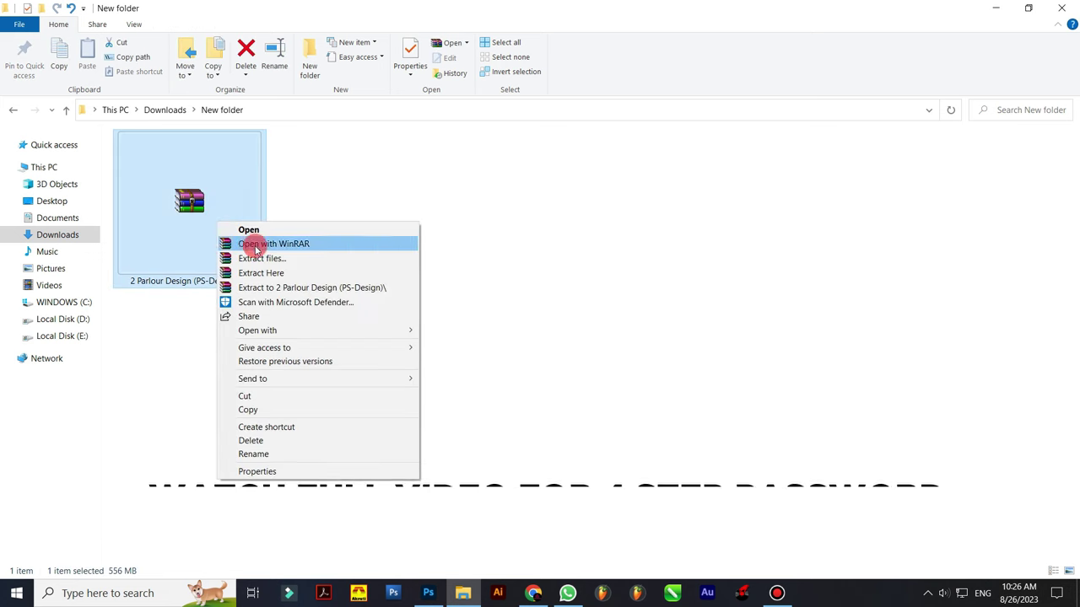
click(266, 274)
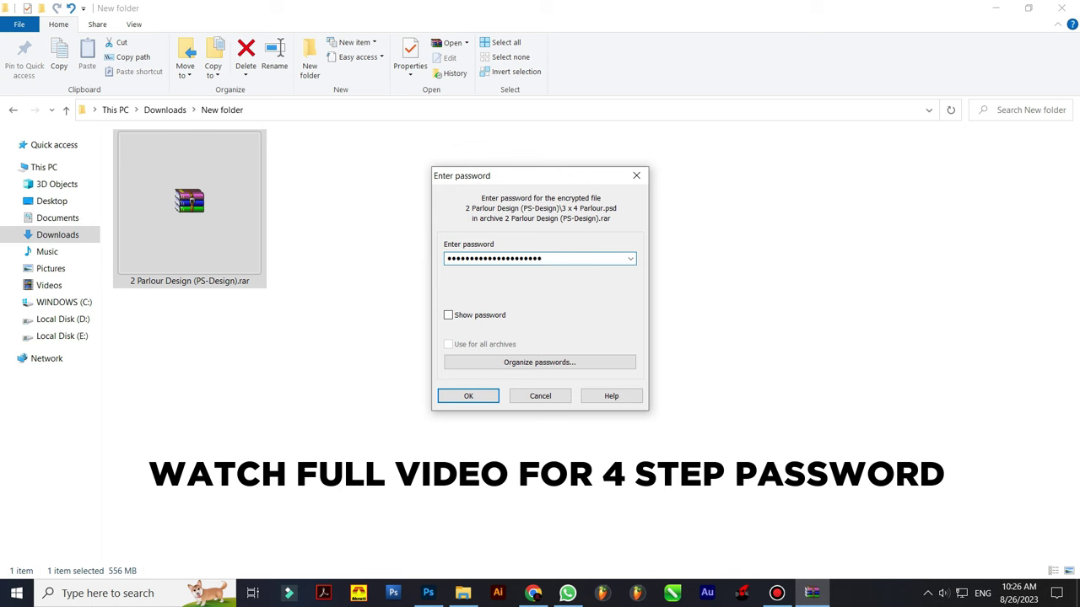
Confirm the pre-filled archive password in WinRAR so extraction begins.
double_click(570, 260)
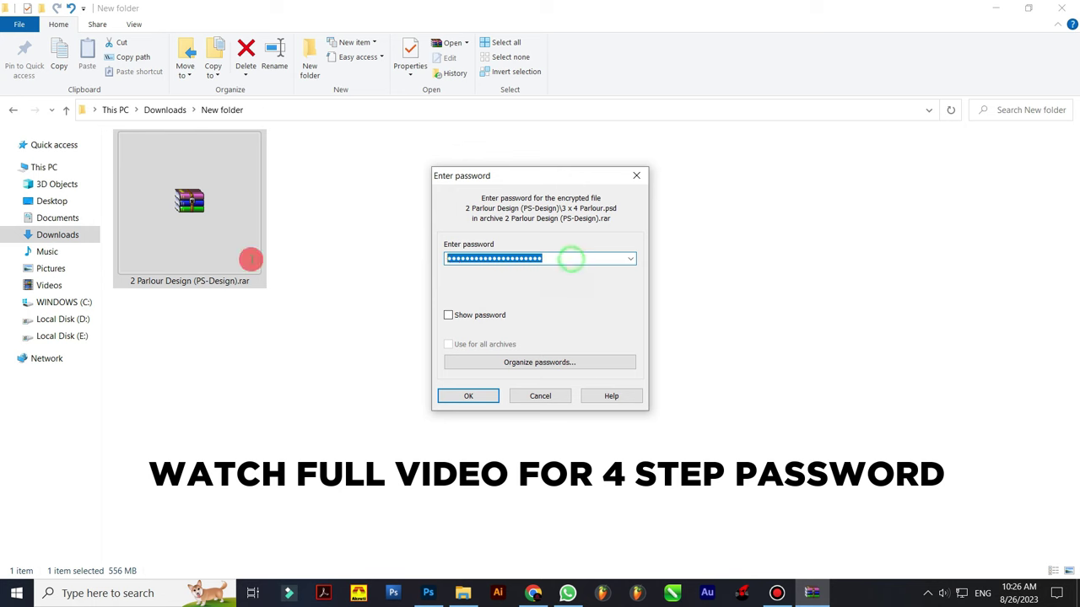
key(ctrl+c)
click(738, 300)
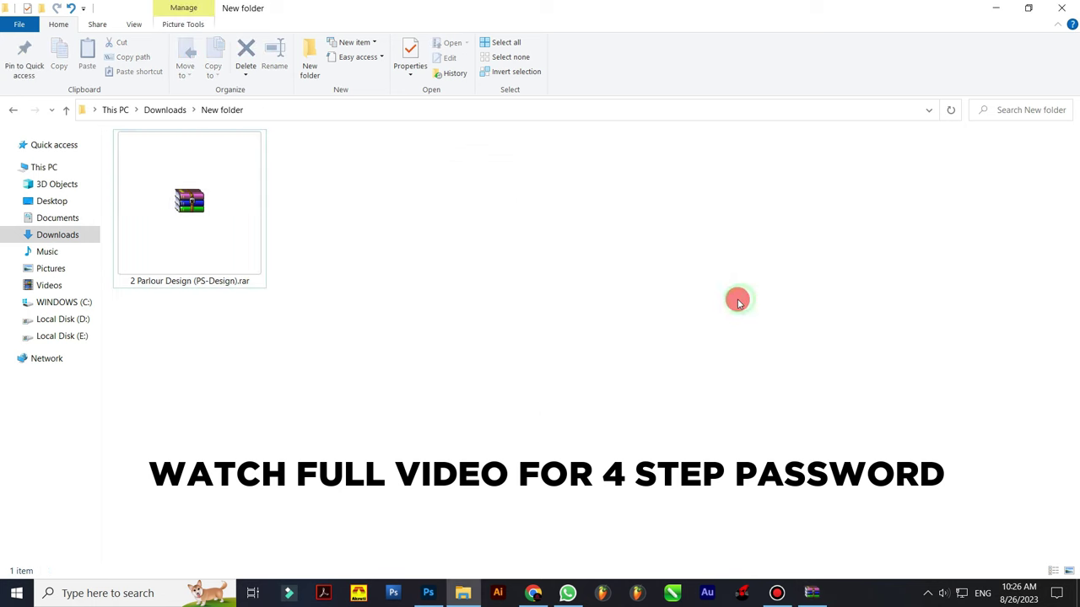
click(811, 593)
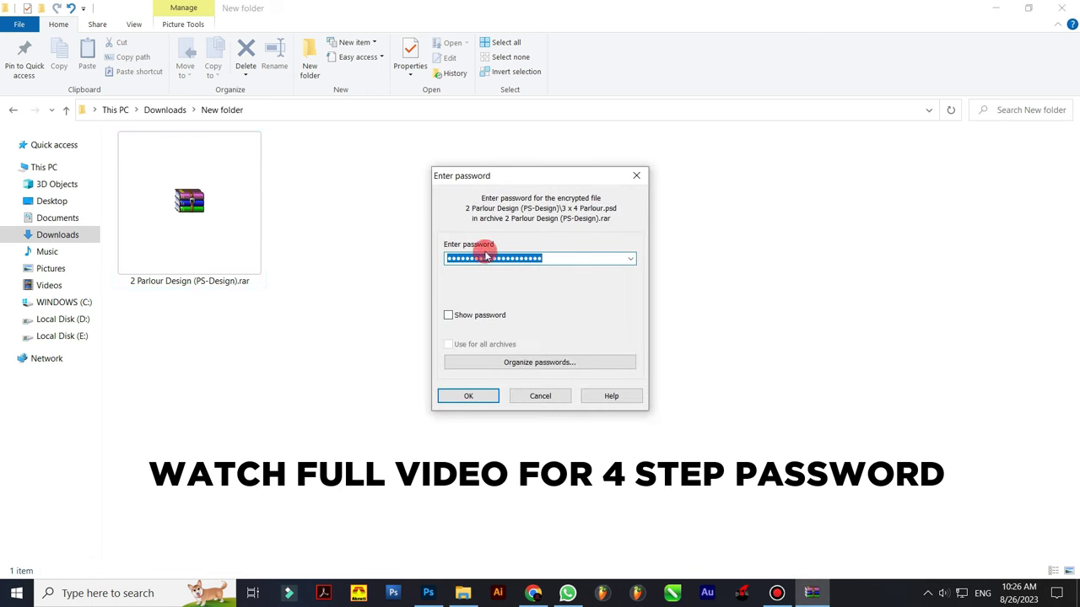
click(462, 394)
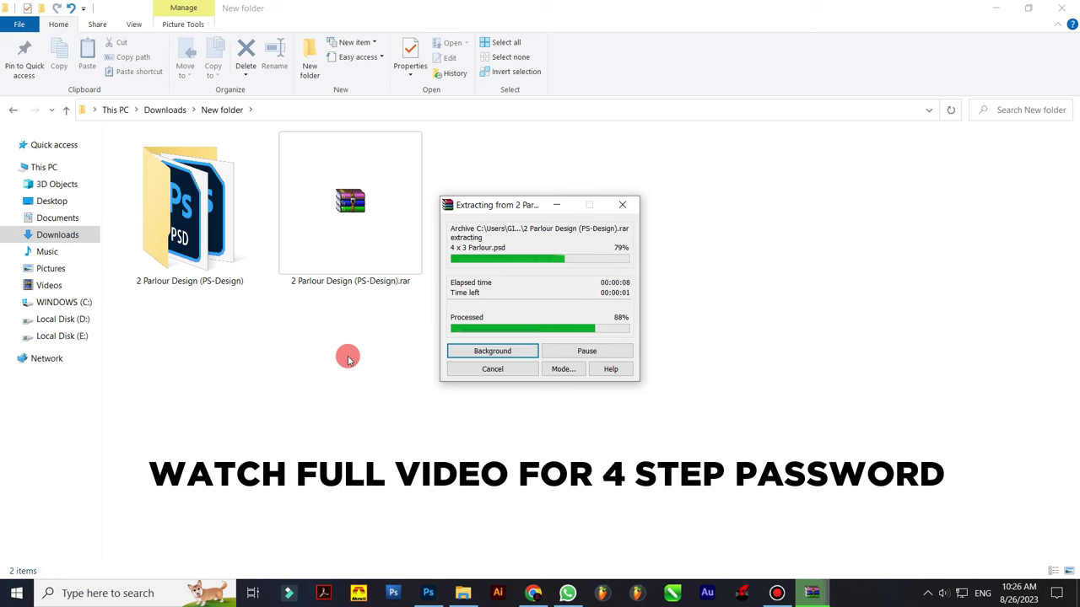
Refresh File Explorer and open the extracted 2 Parlour Design (PS-Design) folder.
right_click(347, 359)
click(384, 402)
right_click(363, 379)
click(395, 422)
double_click(194, 253)
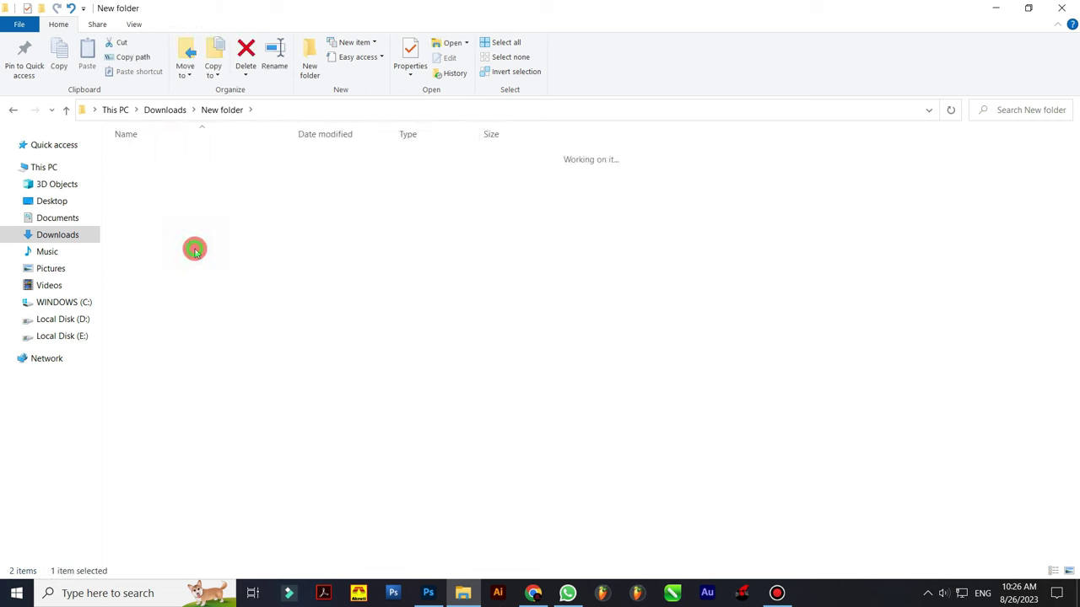
Open both 3 x 4 Parlour.psd and 4 x 3 Parlour.psd in Photoshop by dragging them over.
click(244, 202)
drag(318, 187, 169, 211)
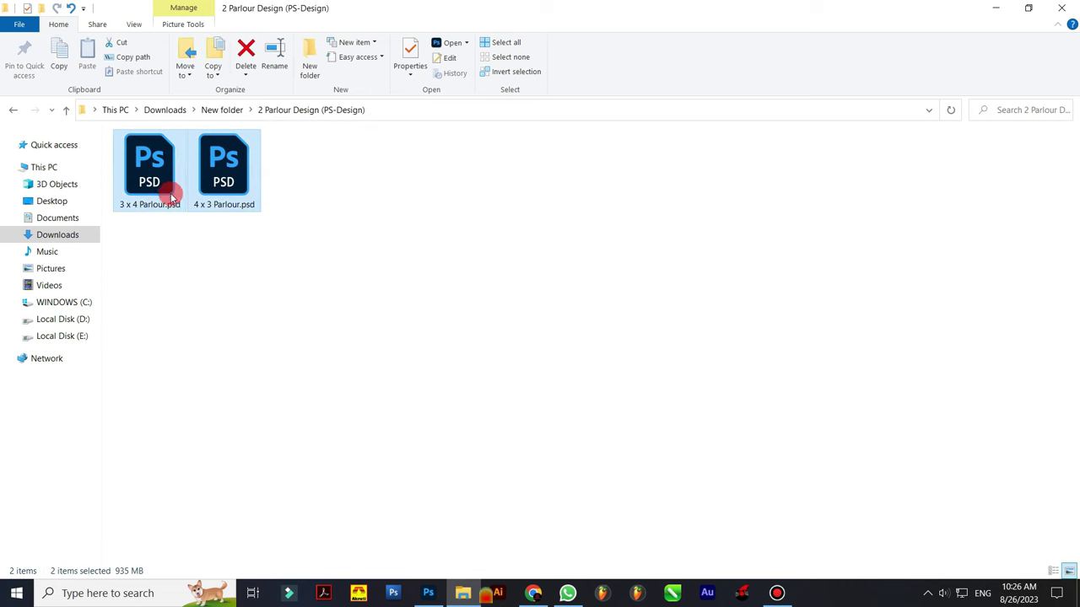
click(213, 255)
mouse_move(302, 186)
mouse_down()
mouse_move(145, 175)
mouse_move(519, 581)
mouse_up()
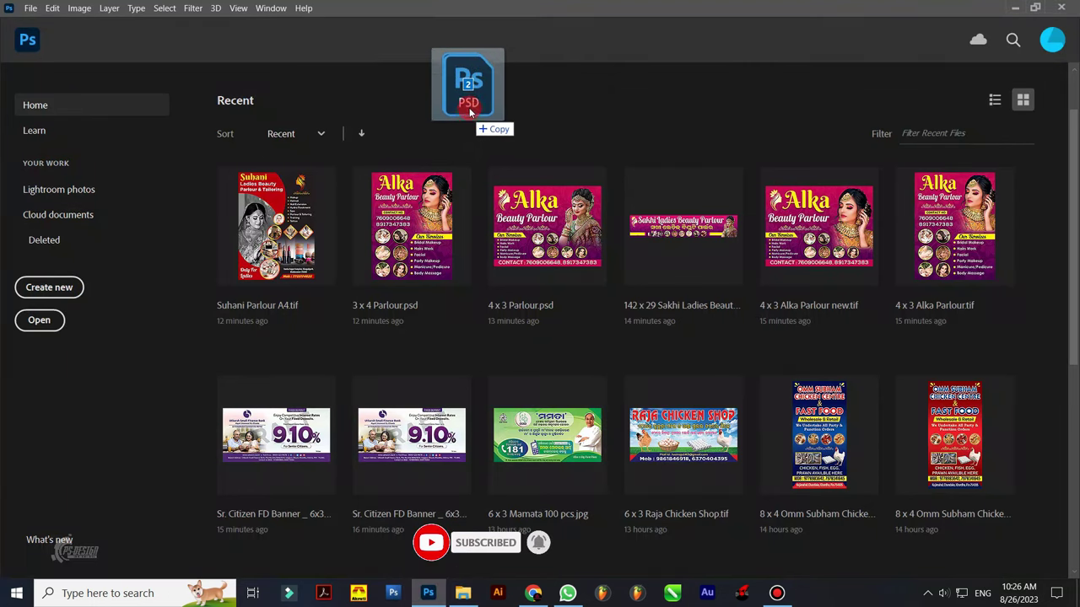
drag(519, 581, 472, 99)
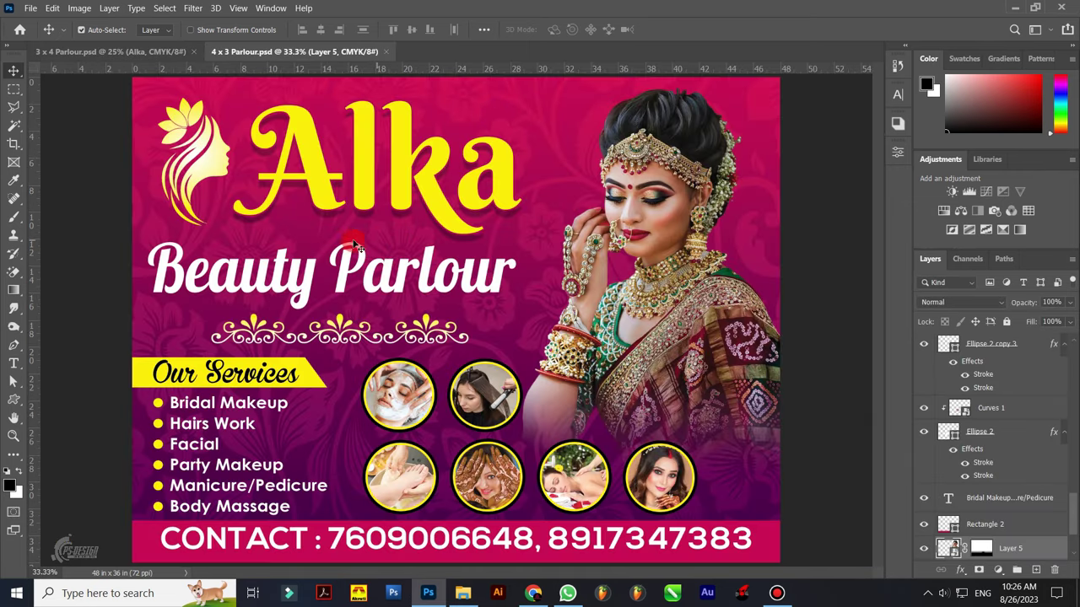
click(69, 10)
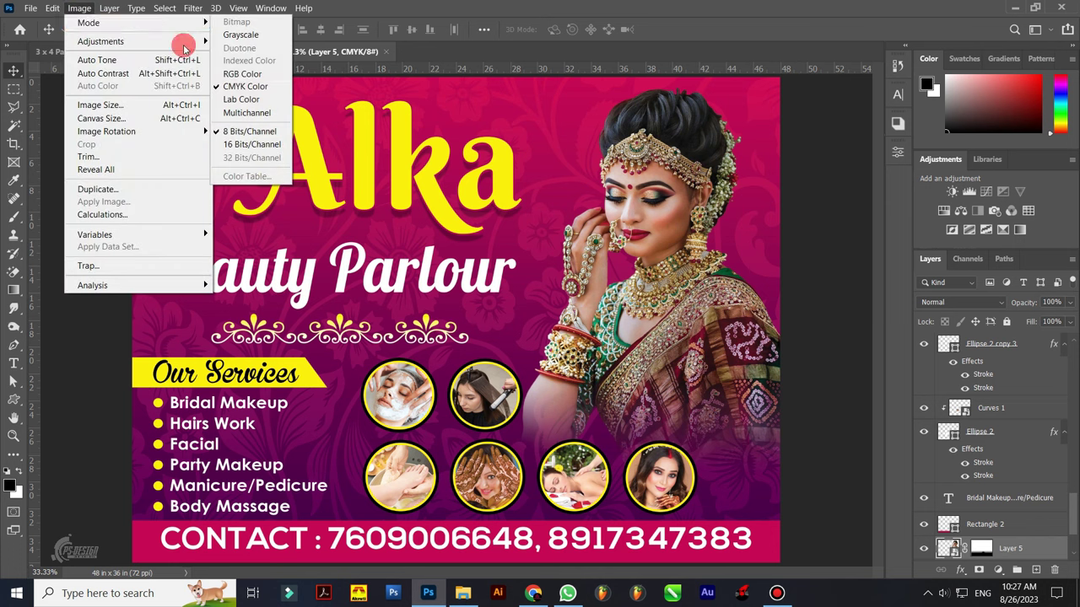
click(108, 106)
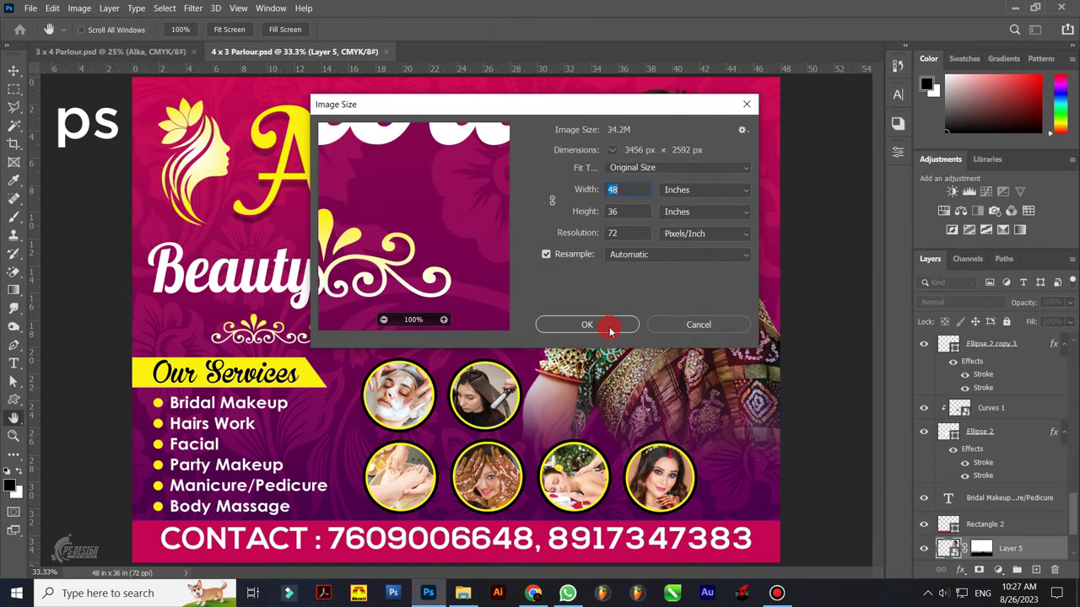
click(587, 325)
scroll(562, 284, up, 2)
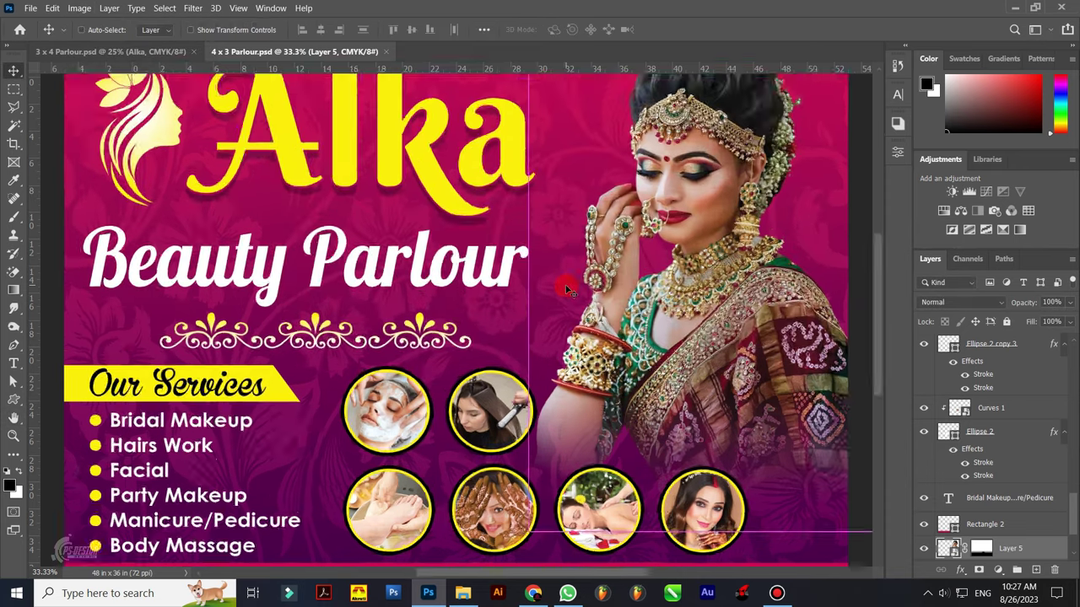
scroll(562, 285, up, 2)
scroll(562, 285, up, 1)
scroll(505, 363, up, 1)
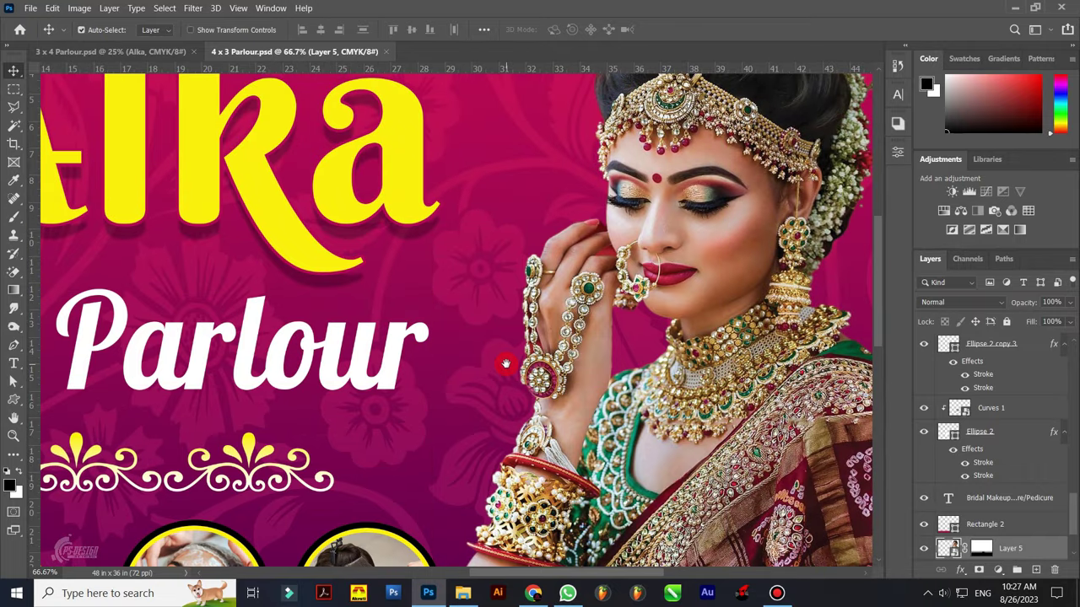
drag(616, 349, 639, 474)
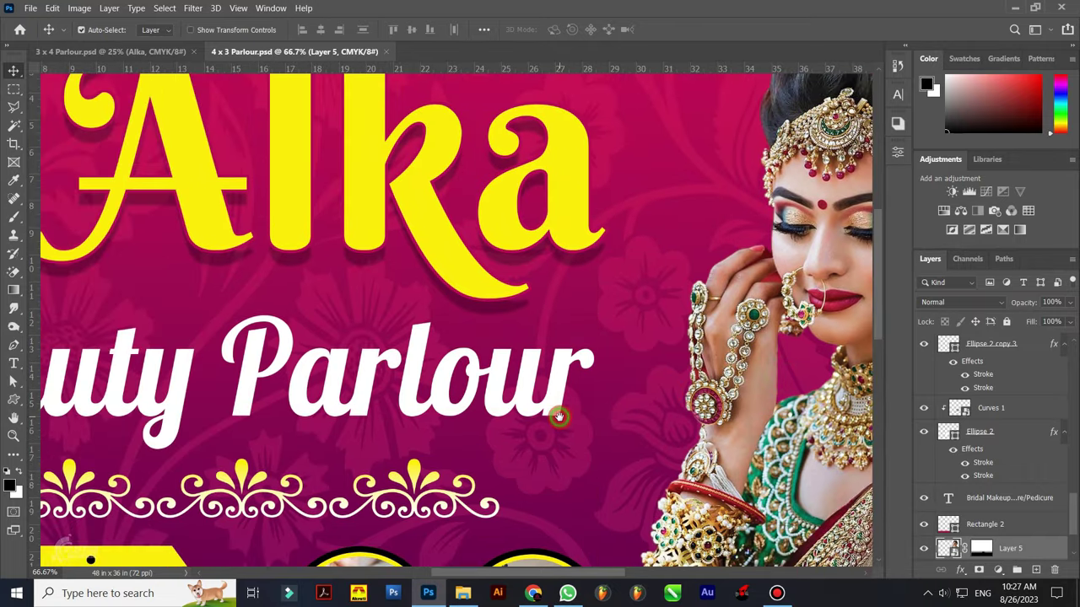
scroll(674, 405, down, 2)
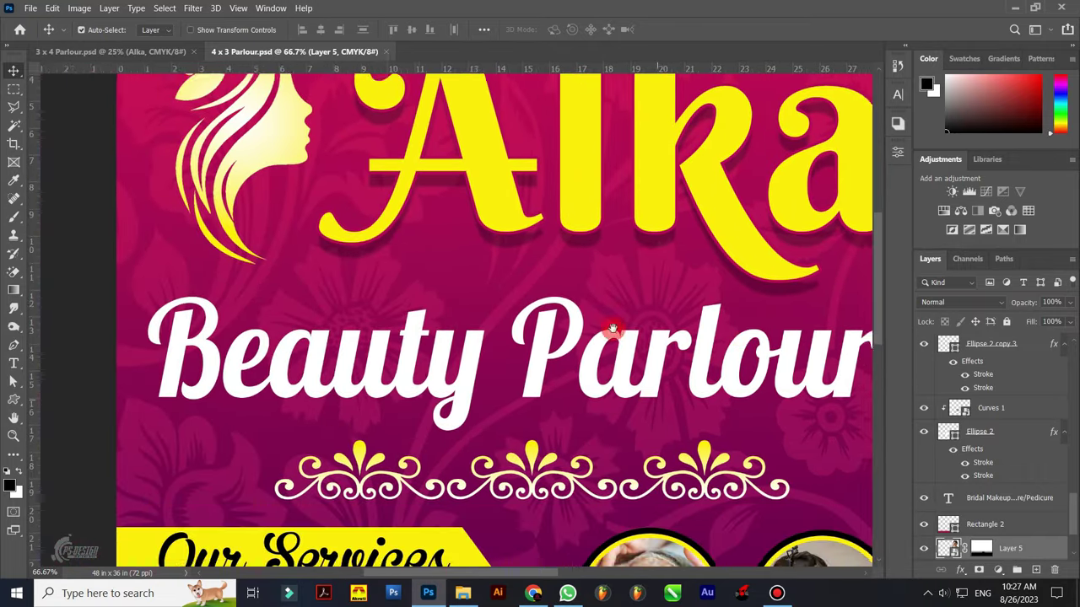
scroll(616, 337, down, 3)
scroll(622, 356, down, 3)
scroll(573, 341, down, 2)
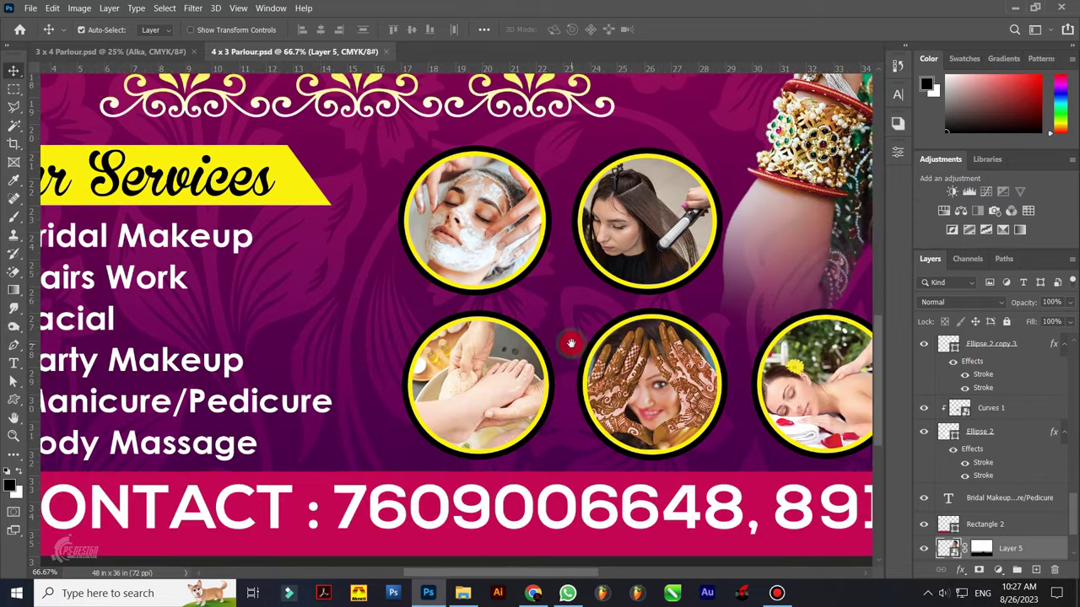
drag(573, 347, 585, 348)
scroll(586, 348, right, 2)
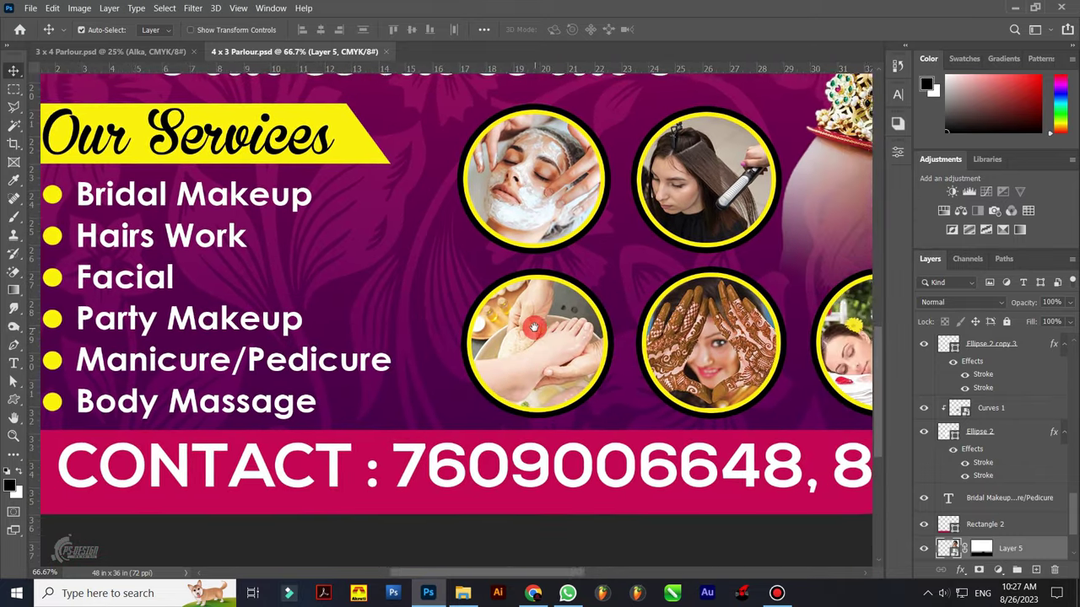
scroll(574, 350, down, 1)
scroll(573, 350, right, 2)
scroll(557, 354, right, 4)
scroll(544, 358, right, 3)
scroll(523, 363, right, 1)
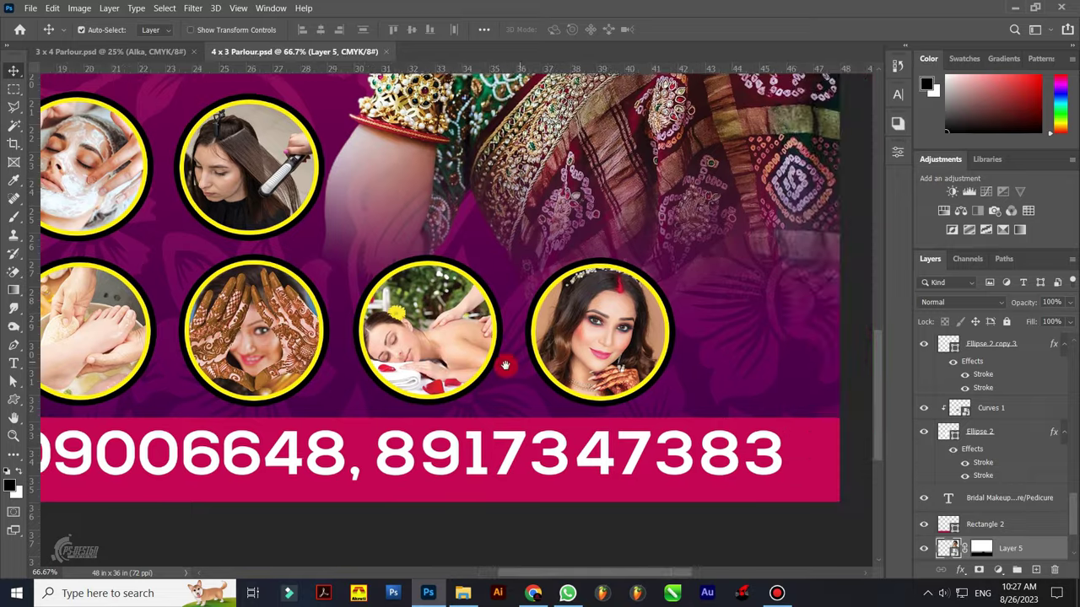
scroll(501, 366, right, 2)
scroll(472, 375, up, 2)
scroll(451, 386, left, 8)
scroll(533, 377, left, 6)
scroll(533, 377, down, 1)
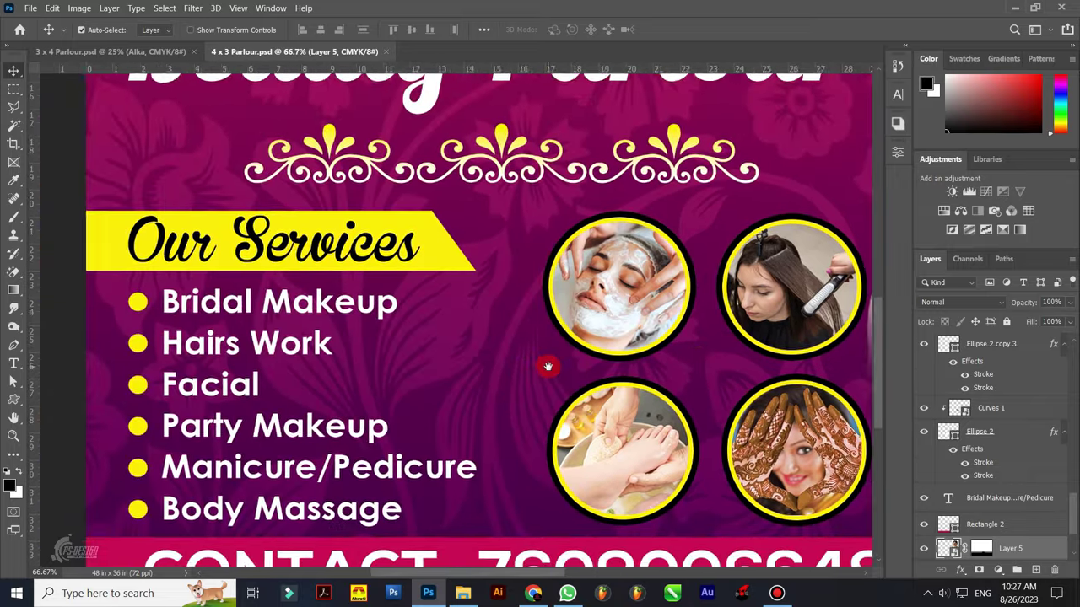
scroll(540, 363, down, 3)
scroll(514, 320, right, 2)
scroll(486, 329, down, 2)
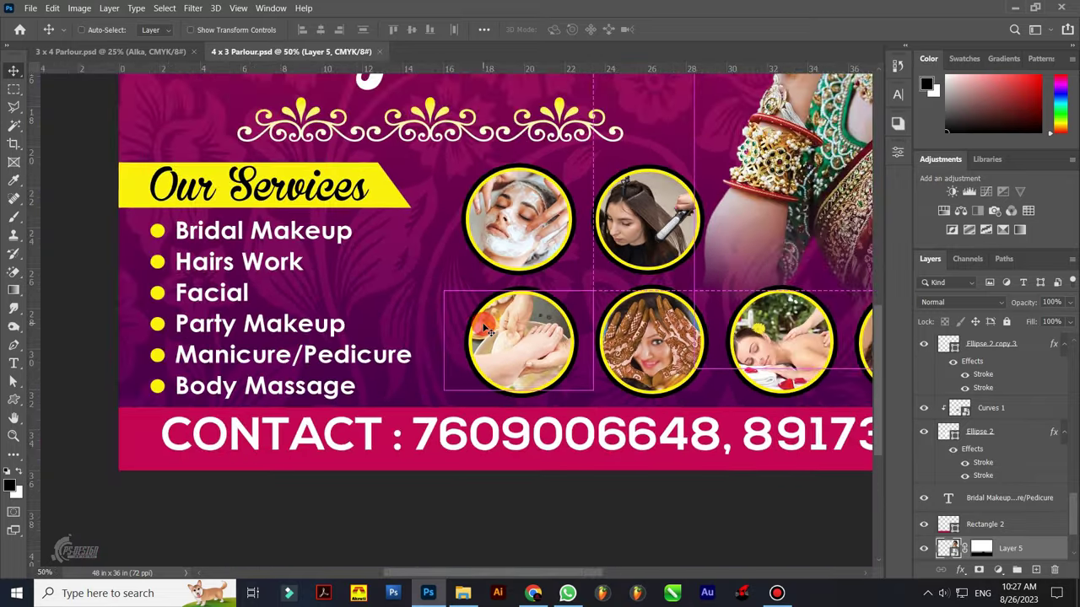
scroll(486, 329, down, 1)
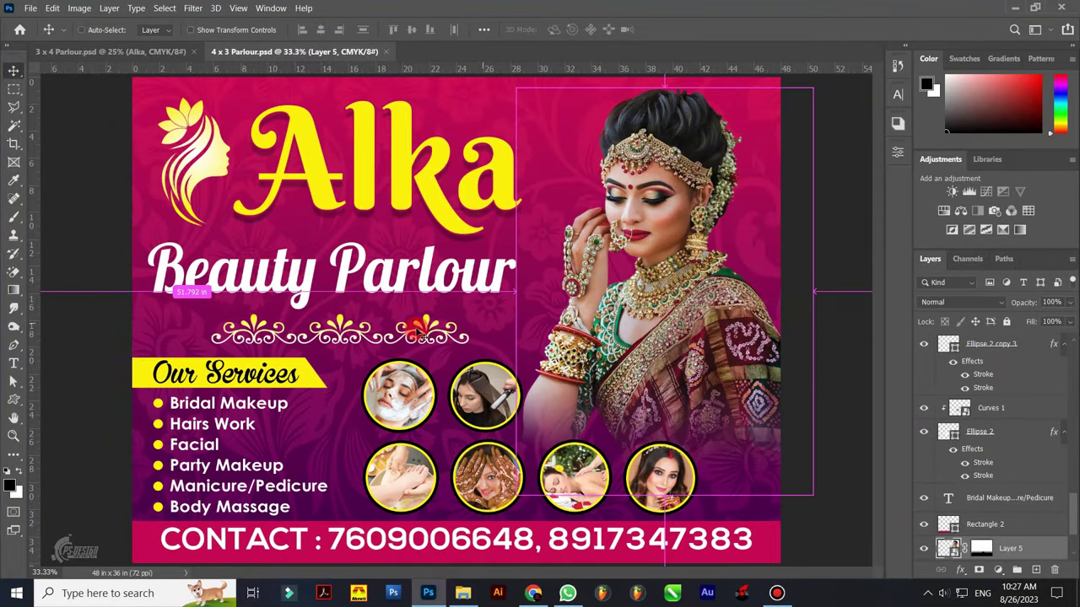
drag(220, 164, 215, 157)
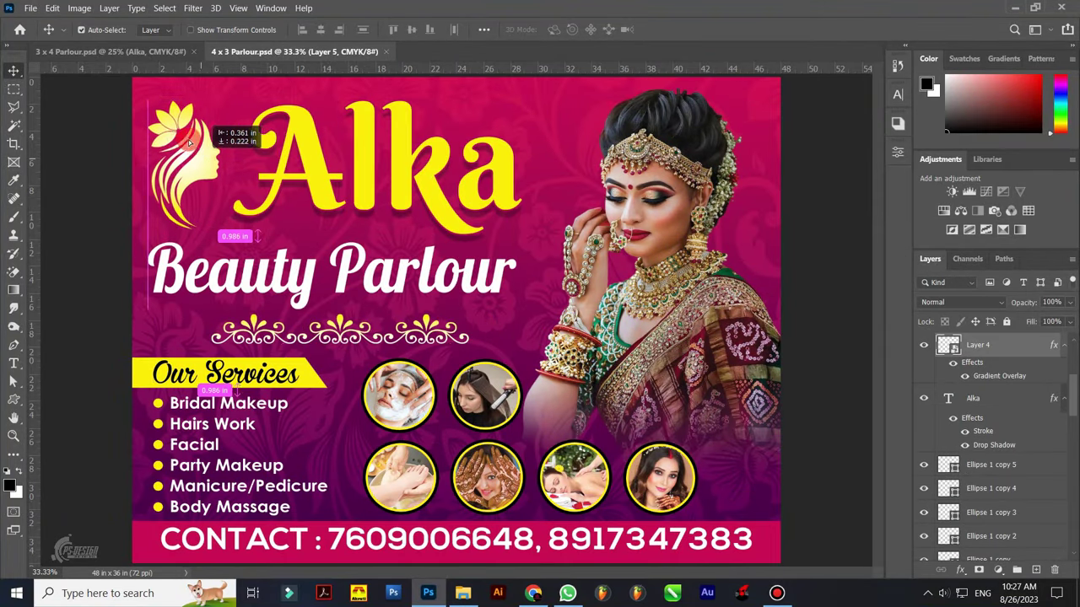
double_click(321, 178)
drag(344, 143, 439, 143)
click(369, 155)
text(dff)
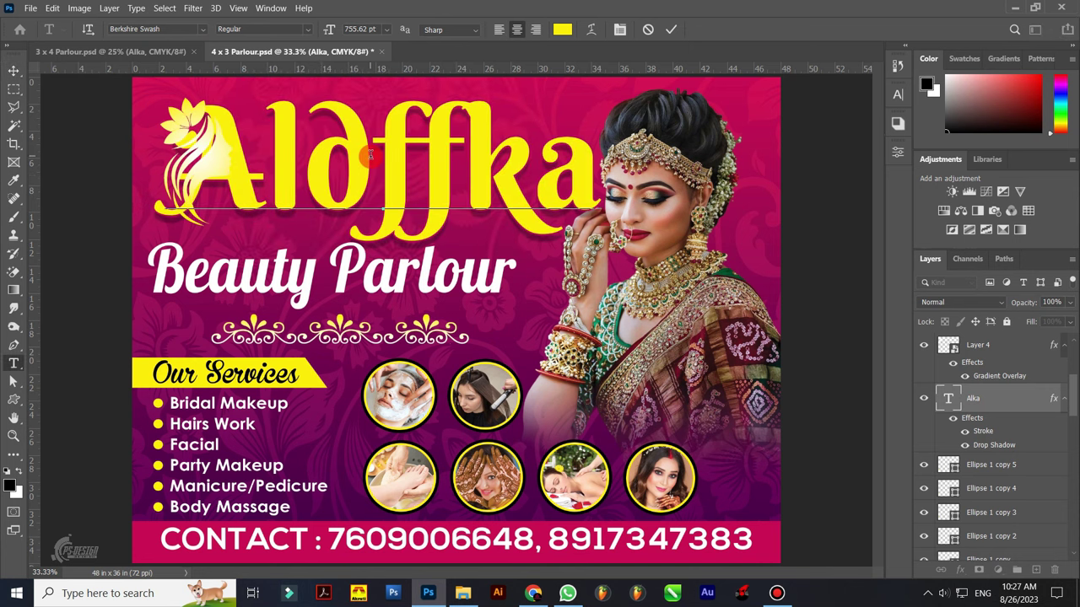
key(Escape)
key(v)
double_click(419, 282)
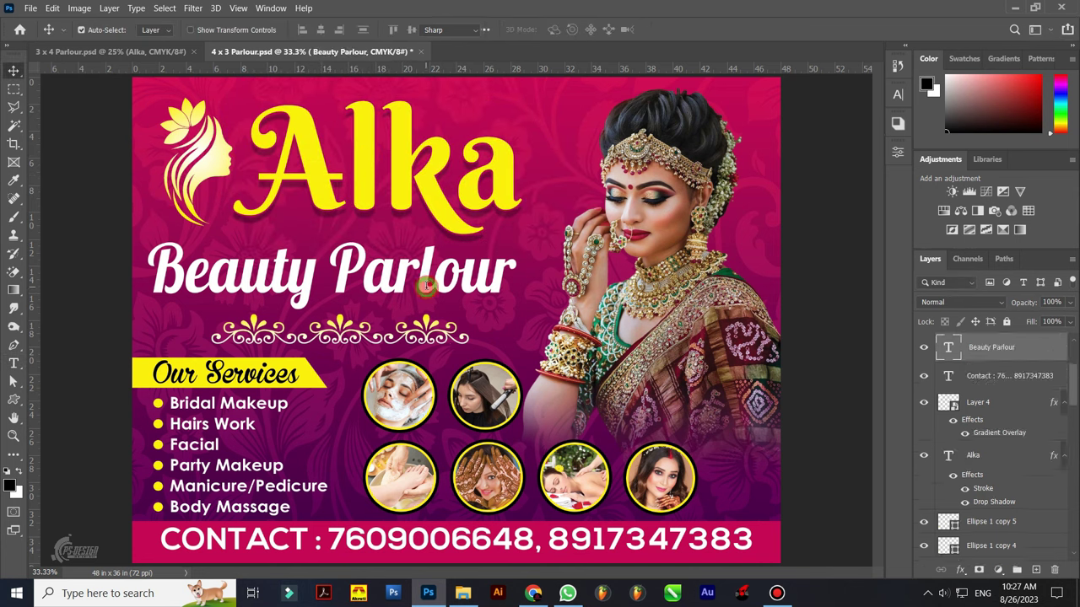
drag(361, 271, 506, 271)
text(ddr)
key(Escape)
key(v)
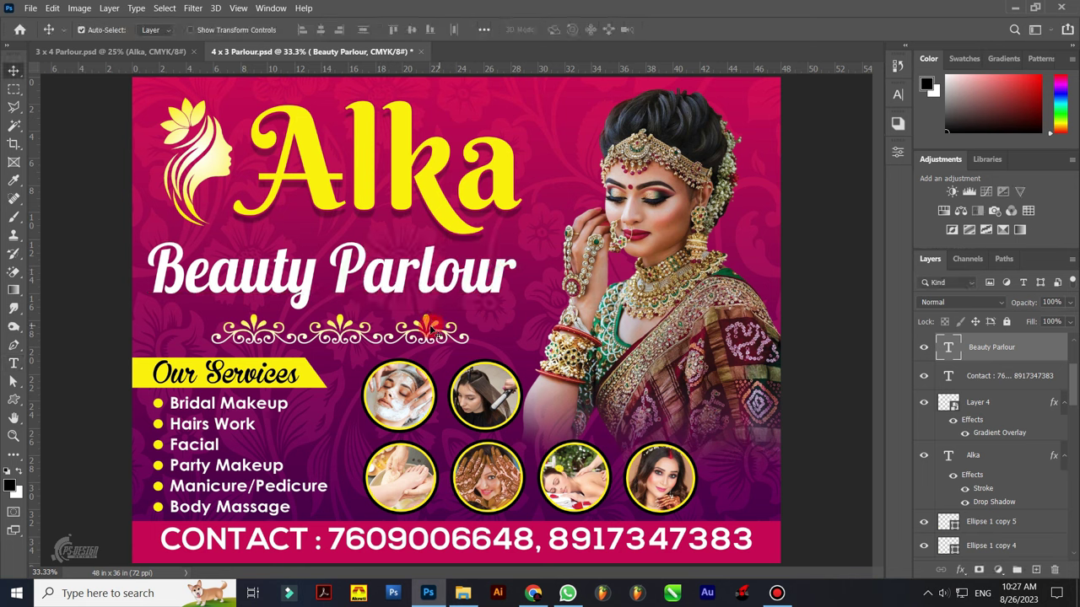
mouse_move(431, 330)
mouse_down()
mouse_move(390, 319)
mouse_move(423, 321)
mouse_up()
ctrl+click(401, 395)
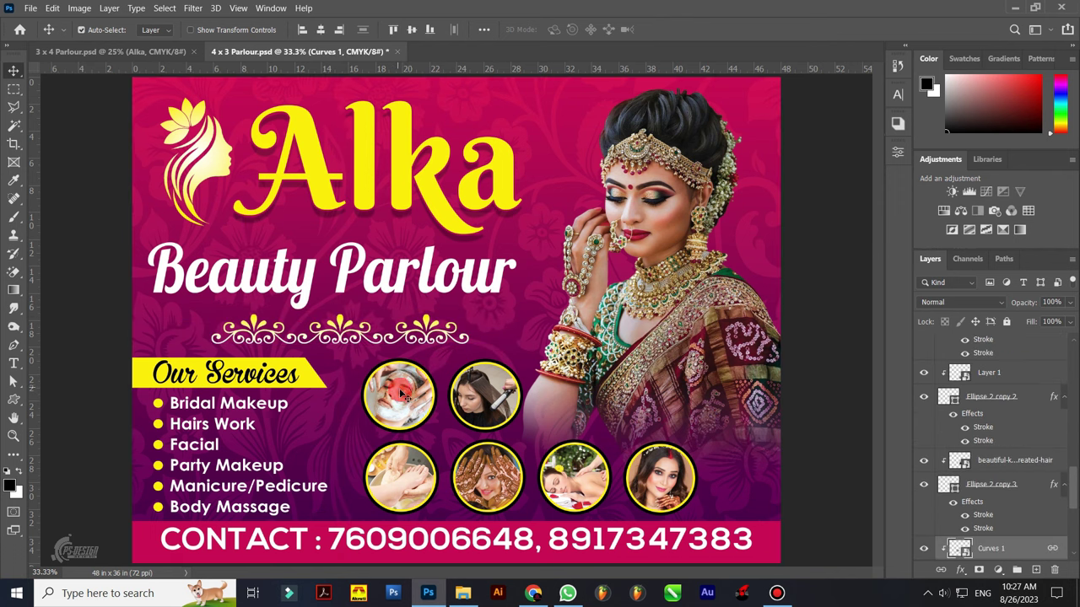
key(Delete)
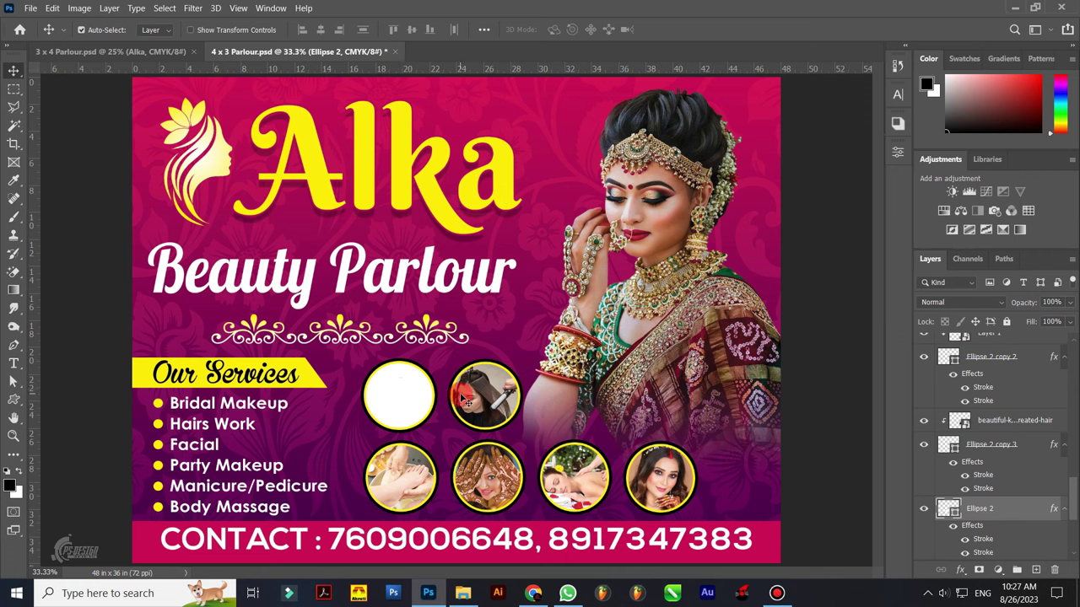
ctrl+click(465, 402)
key(Delete)
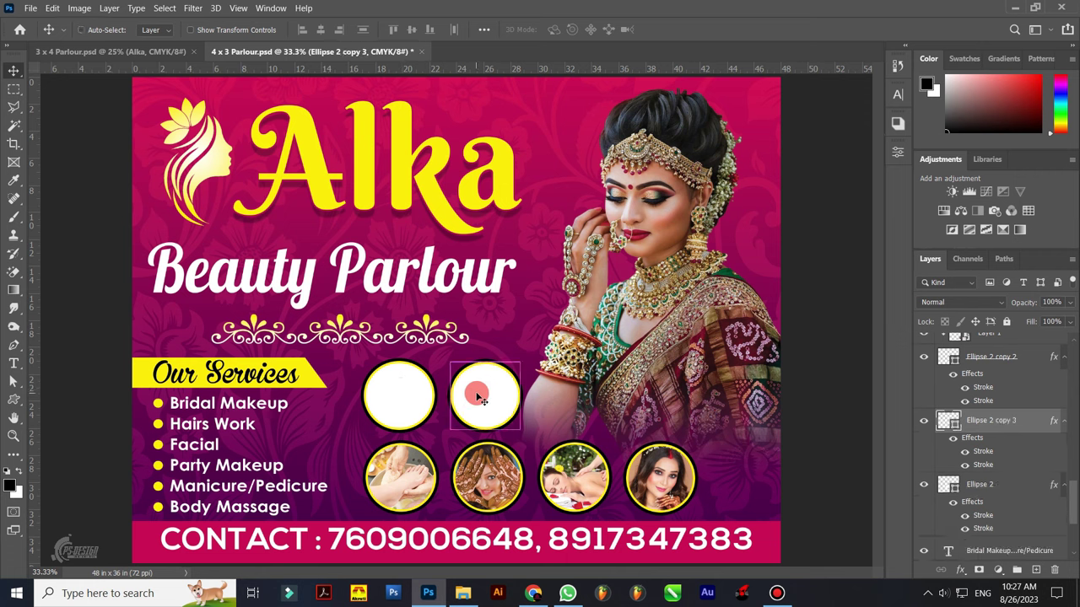
key(ctrl+z)
key(ctrl+z)
key(ctrl+z)
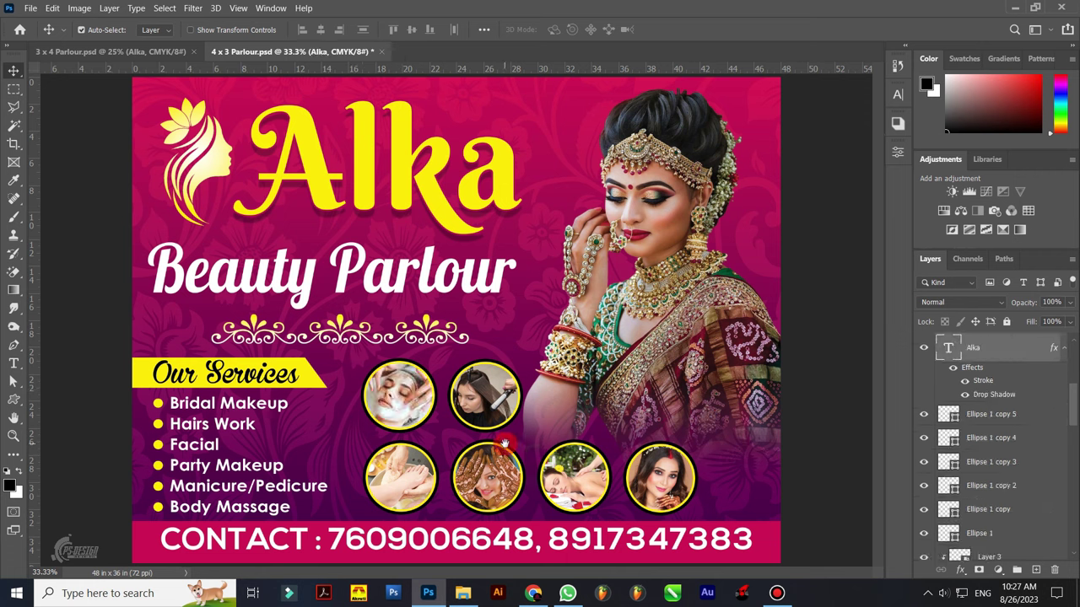
Nudge the bride photo and inspect the services list text without changing it.
mouse_move(680, 339)
mouse_down()
mouse_move(667, 328)
mouse_move(676, 336)
mouse_up()
double_click(244, 406)
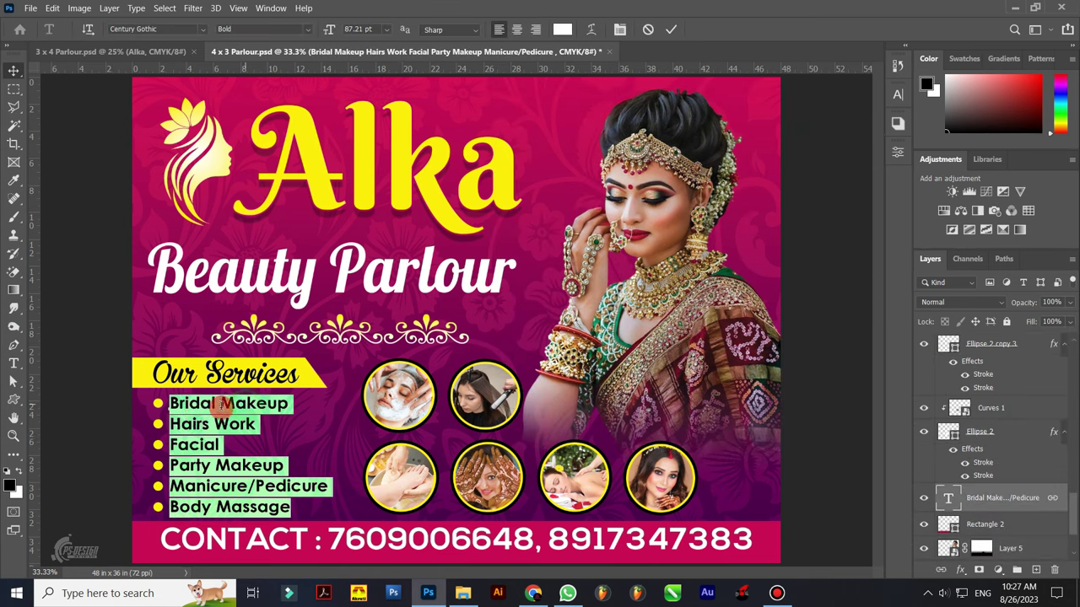
drag(168, 424, 196, 425)
click(165, 413)
key(Escape)
key(v)
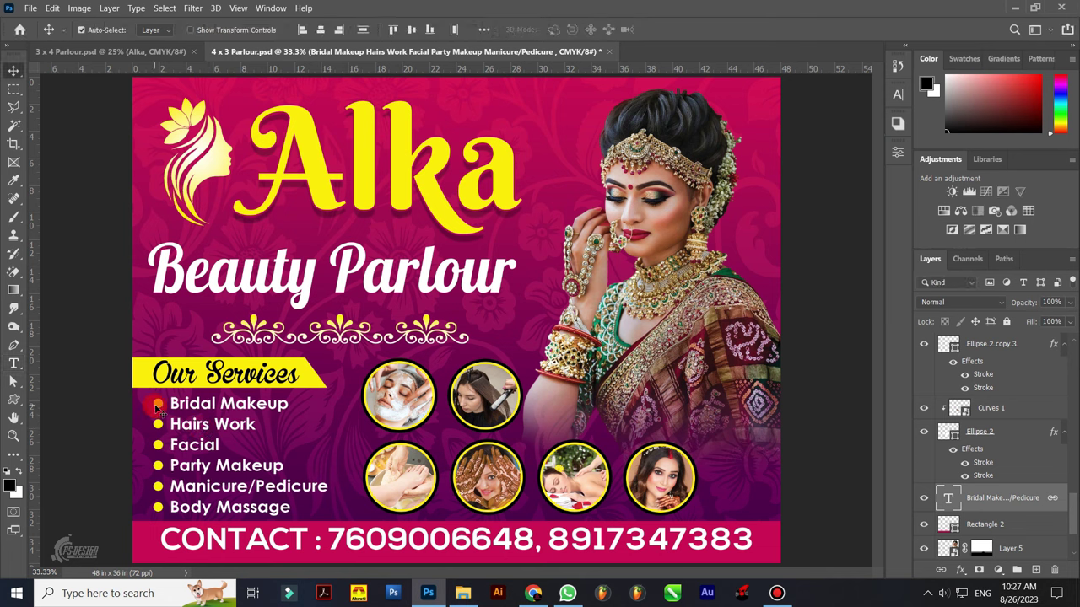
click(158, 404)
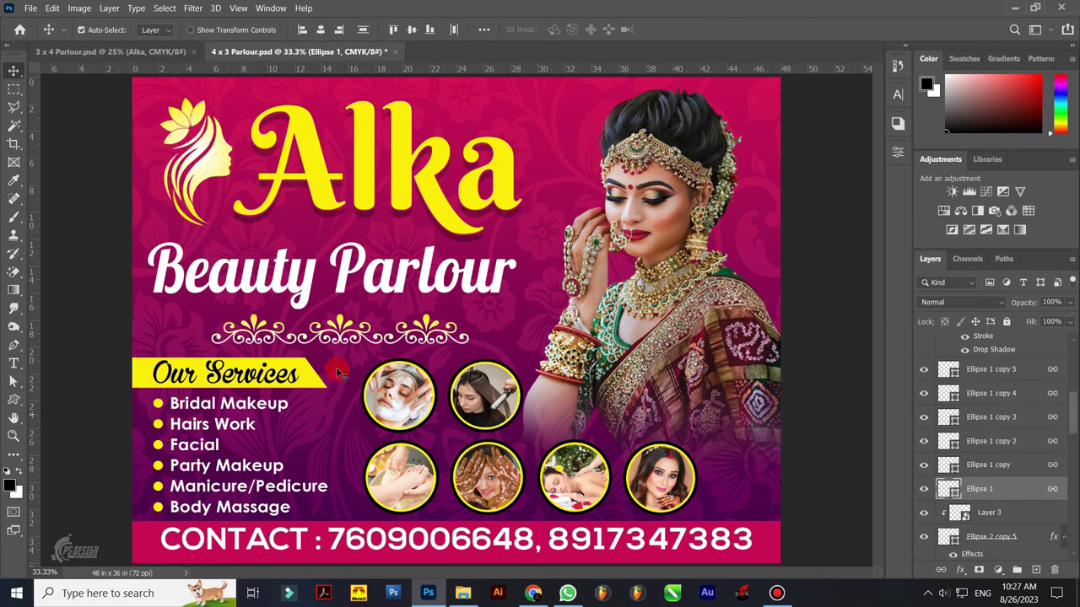
Delete both phone numbers from the contact line, leaving just 'CONTACT :', and zoom out.
double_click(223, 375)
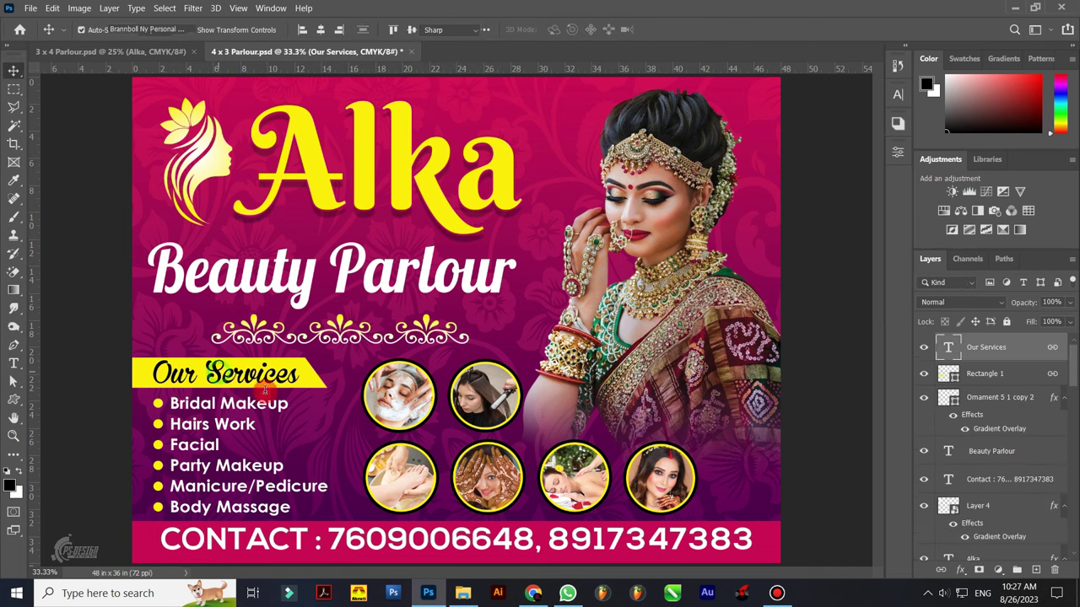
click(412, 544)
triple_click(412, 544)
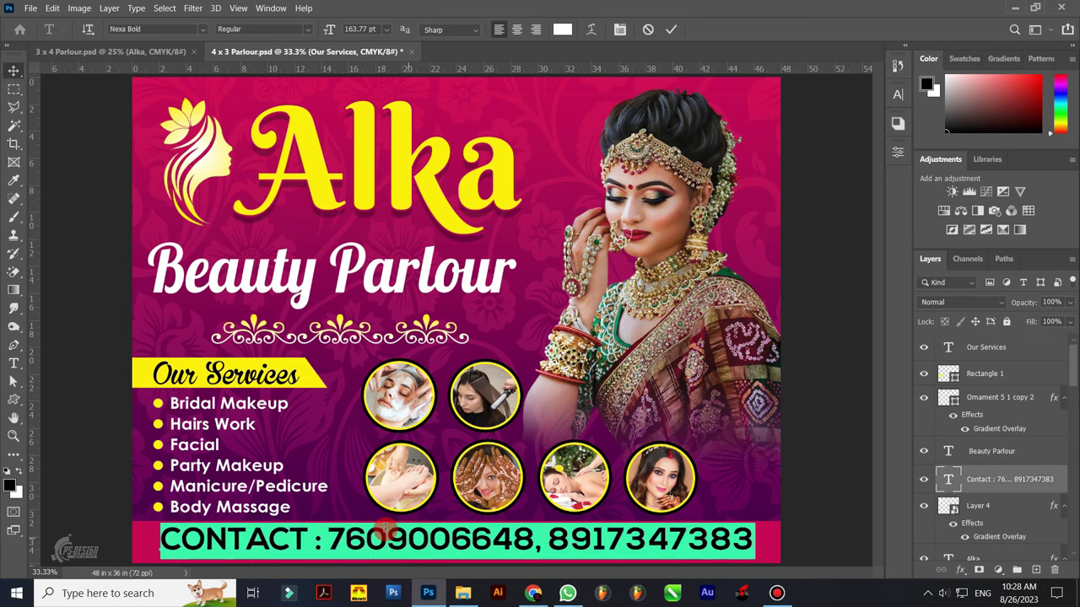
drag(327, 539, 386, 540)
key(BackSpace)
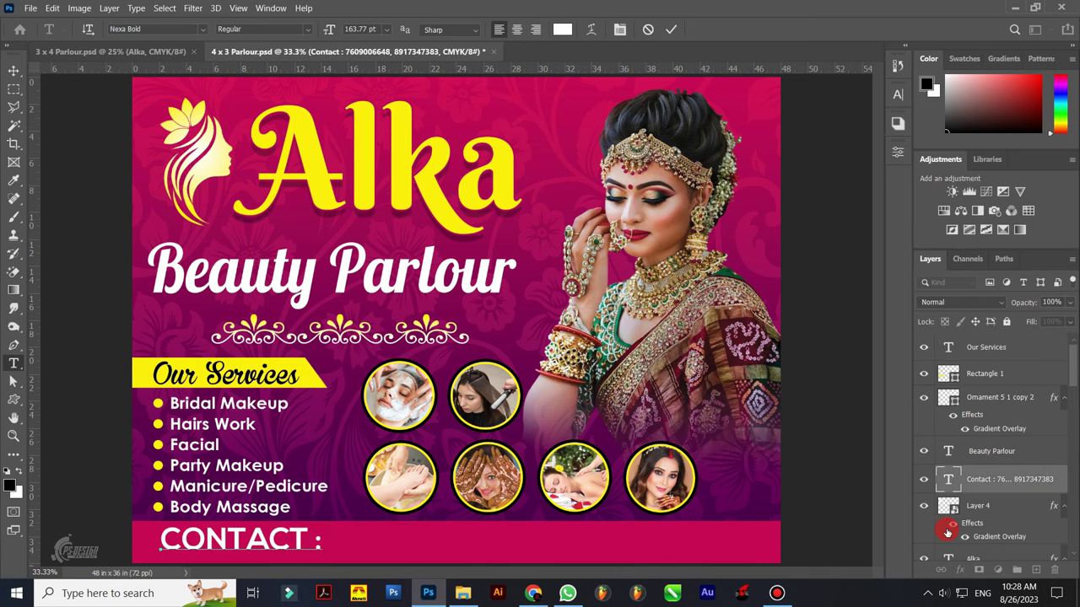
key(ctrl+Return)
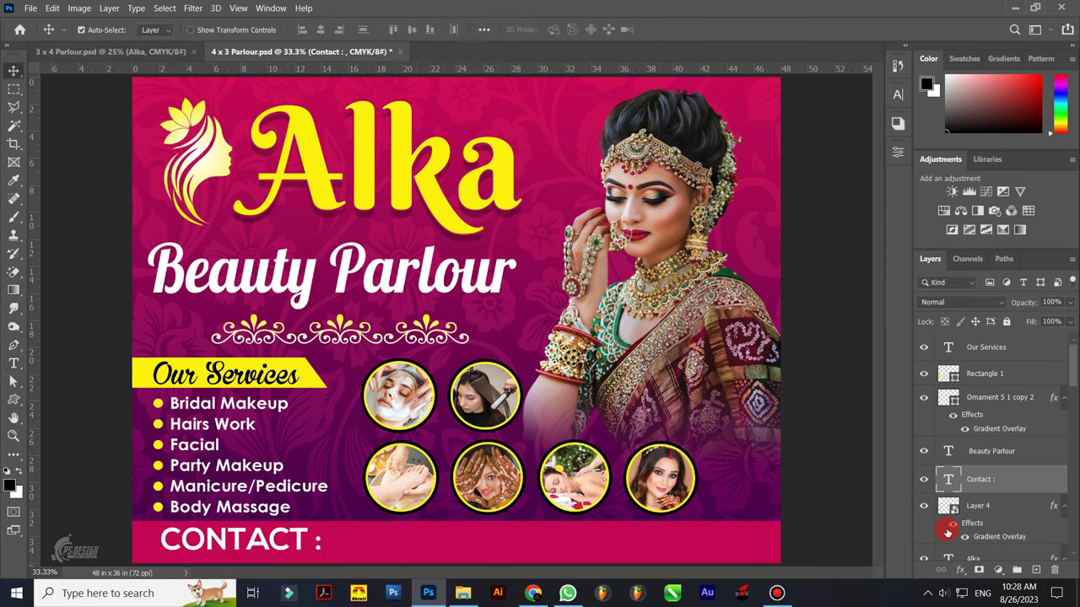
key(ctrl+minus)
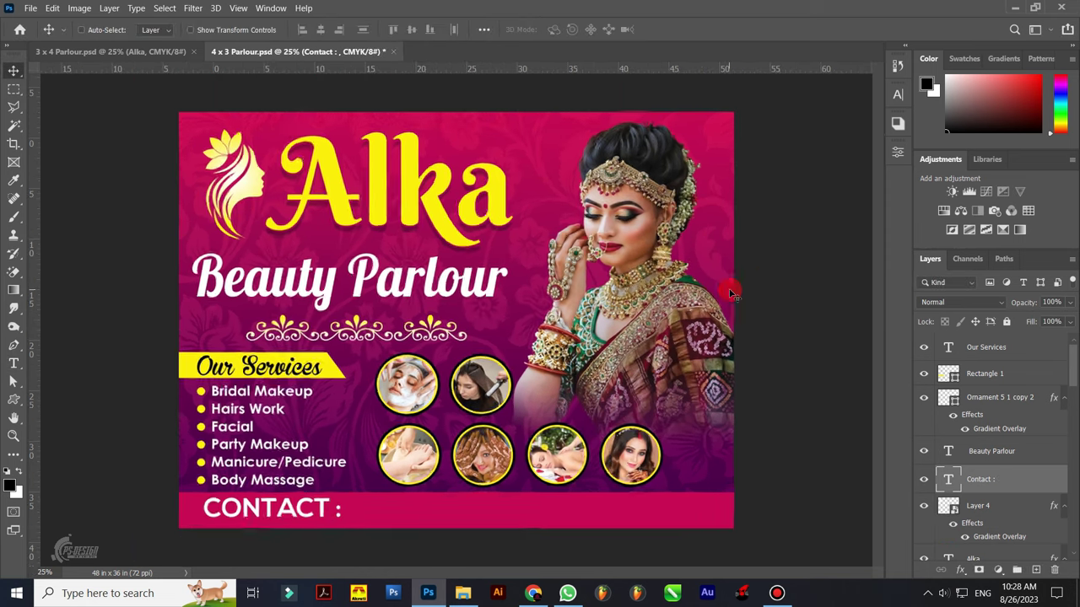
Save the 4x3 banner with its phone numbers removed.
click(483, 106)
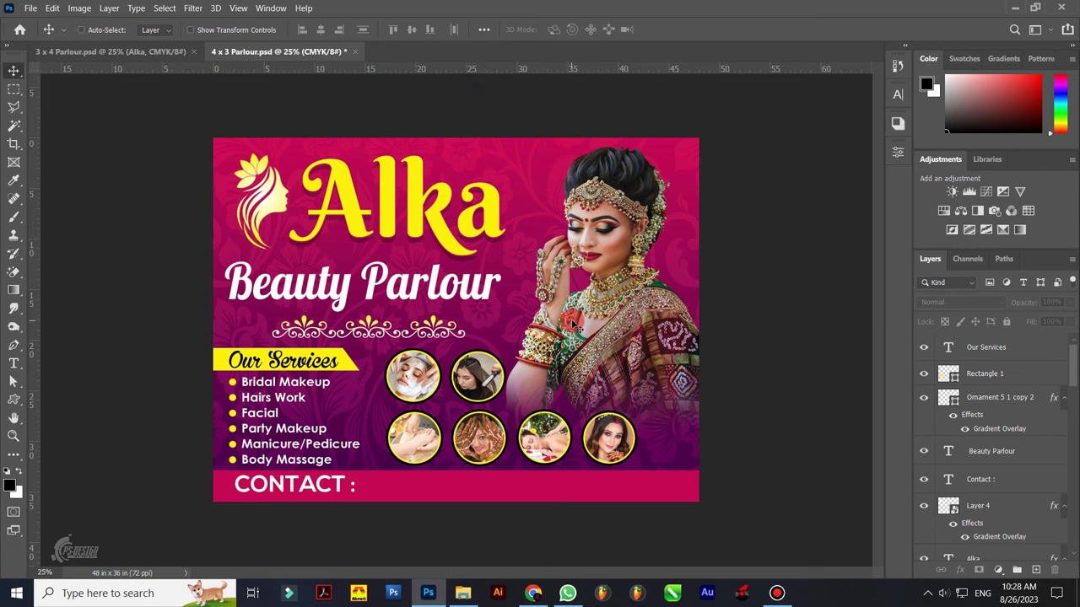
key(ctrl+s)
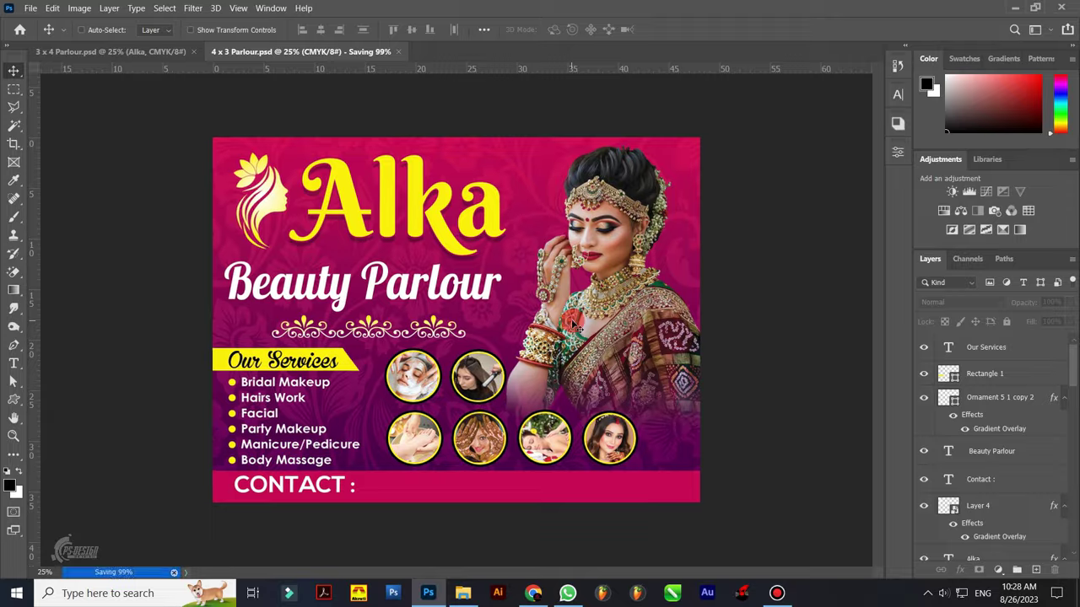
key(ctrl+plus)
key(ctrl+plus)
key(ctrl+minus)
key(ctrl+minus)
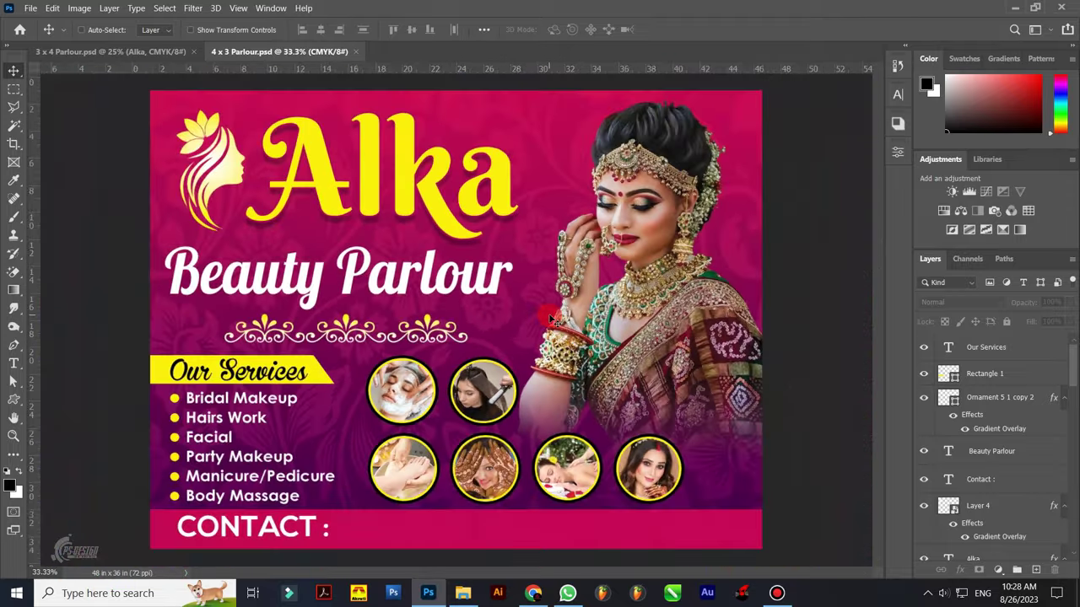
scroll(1024, 506, down, 5)
scroll(1024, 526, down, 5)
scroll(1024, 525, down, 5)
scroll(1027, 533, down, 5)
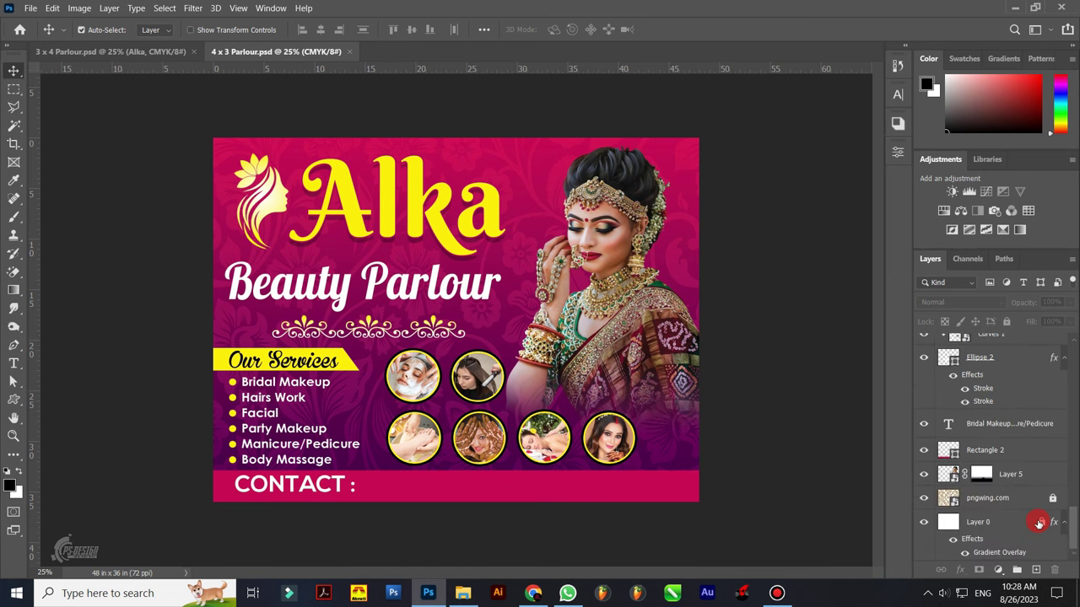
Compare the pngwing.com floral texture on and off, then set its blend mode to Overlay.
click(964, 502)
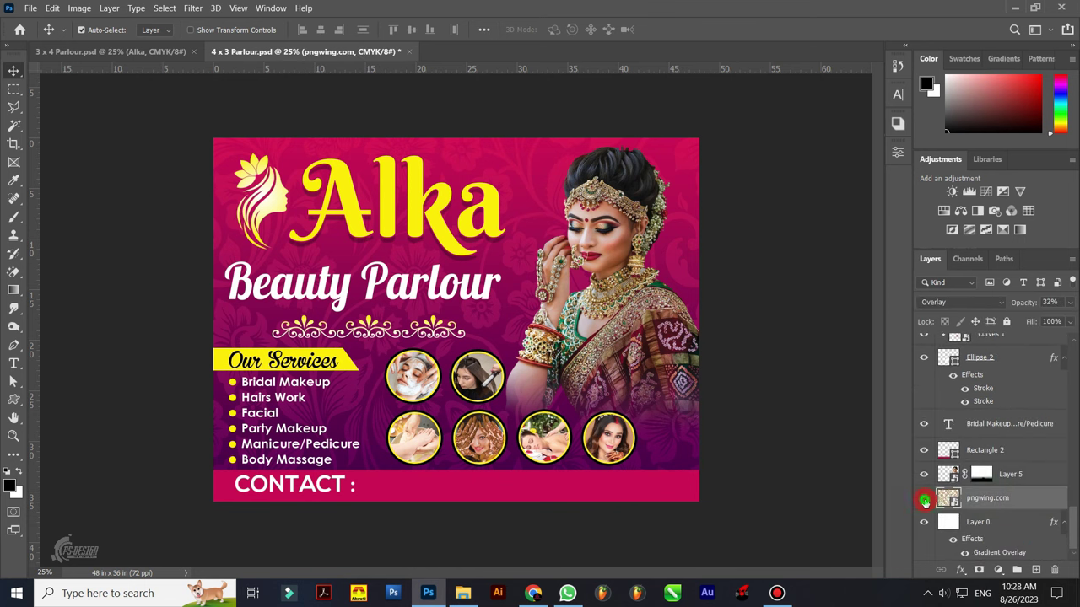
click(925, 500)
key(ctrl+plus)
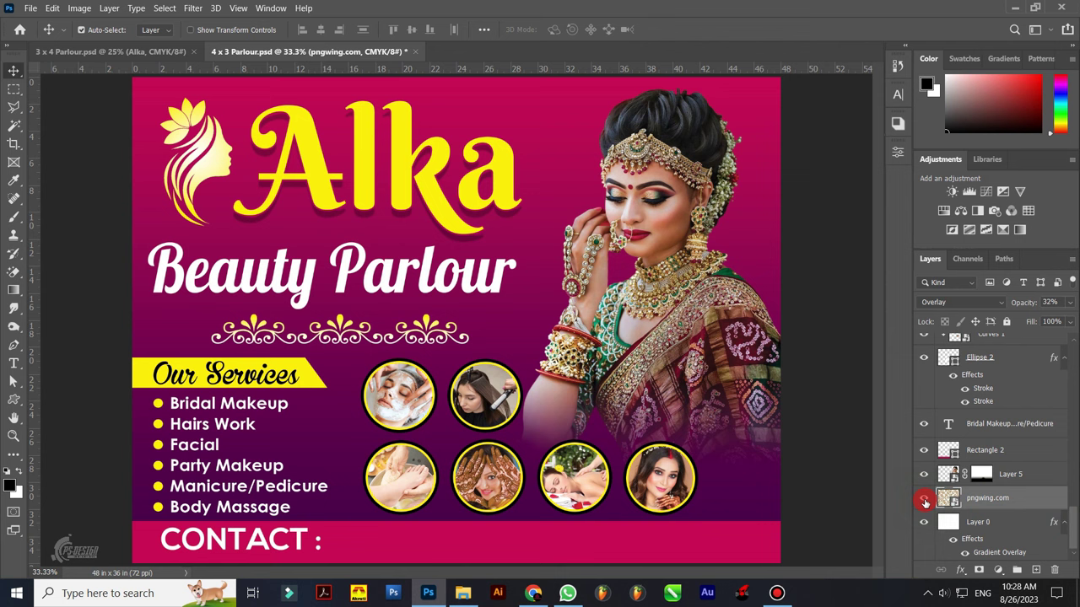
click(925, 500)
click(925, 501)
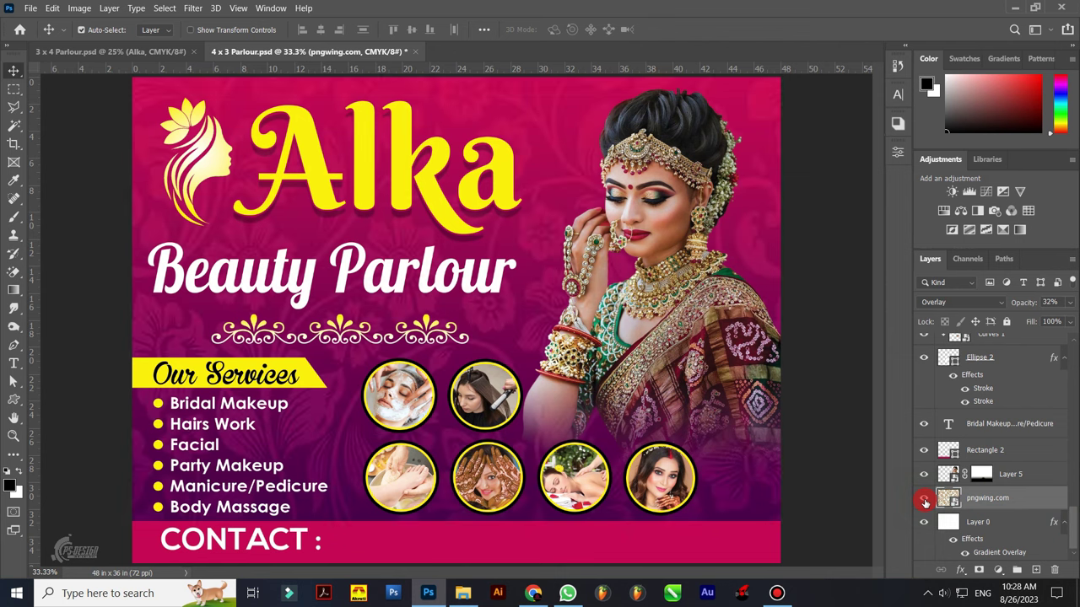
click(1000, 305)
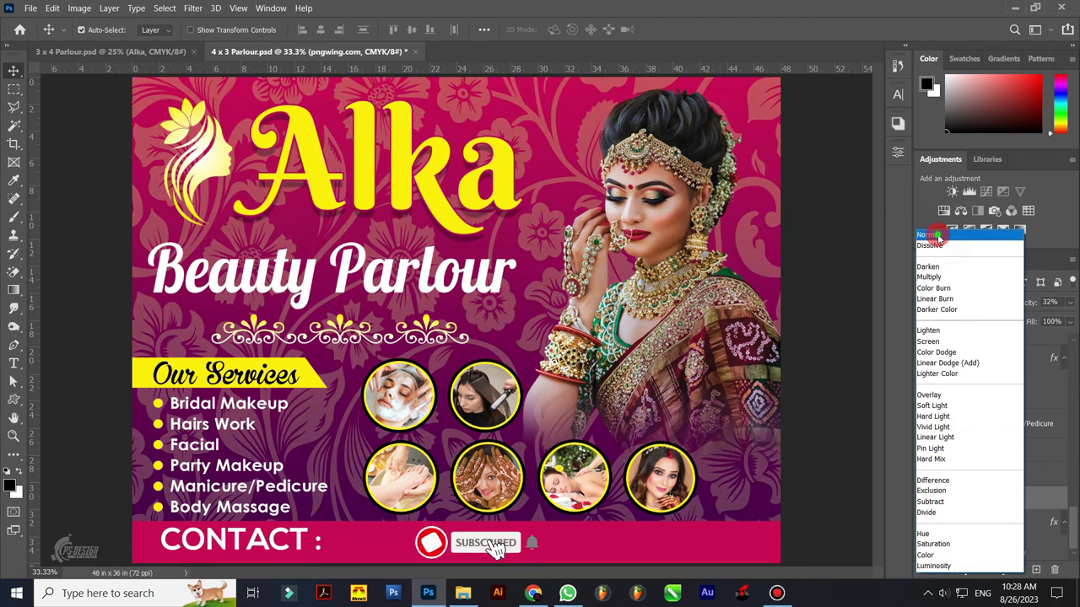
click(928, 395)
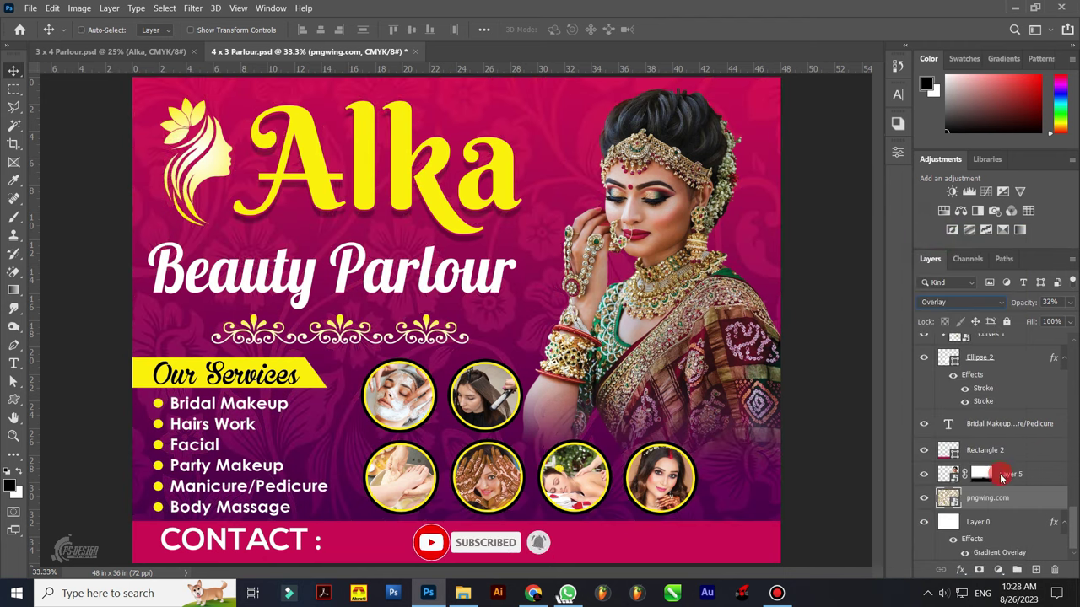
click(985, 516)
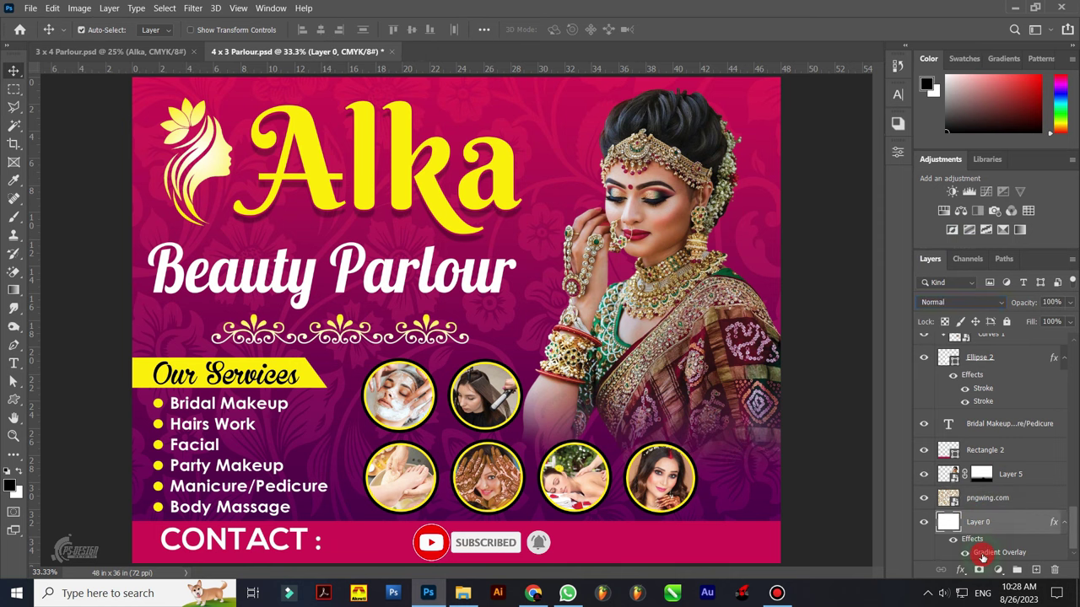
double_click(981, 553)
click(818, 291)
click(945, 380)
click(734, 438)
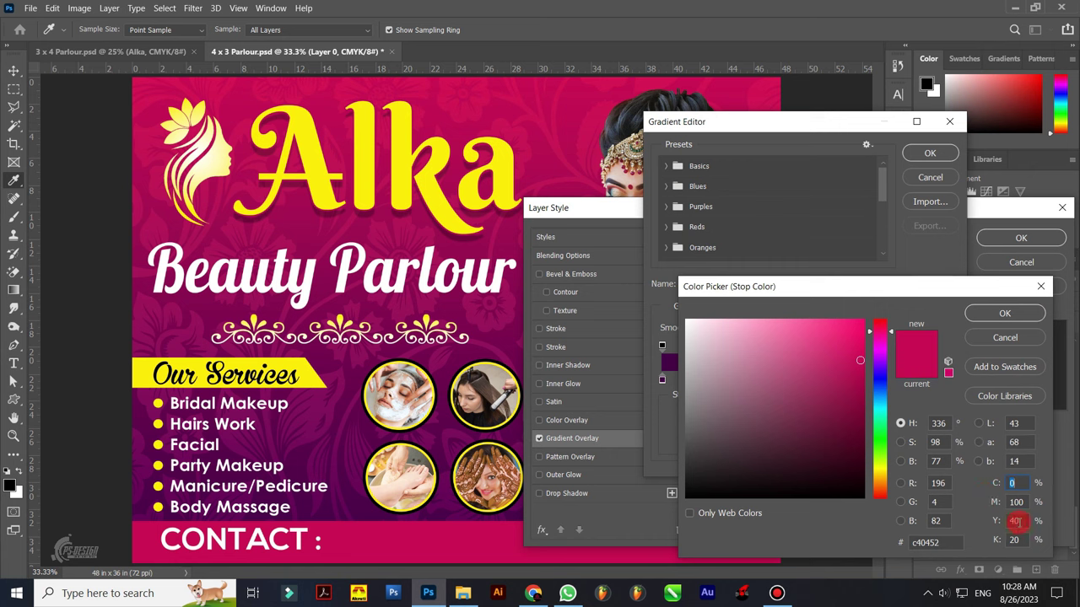
text(0)
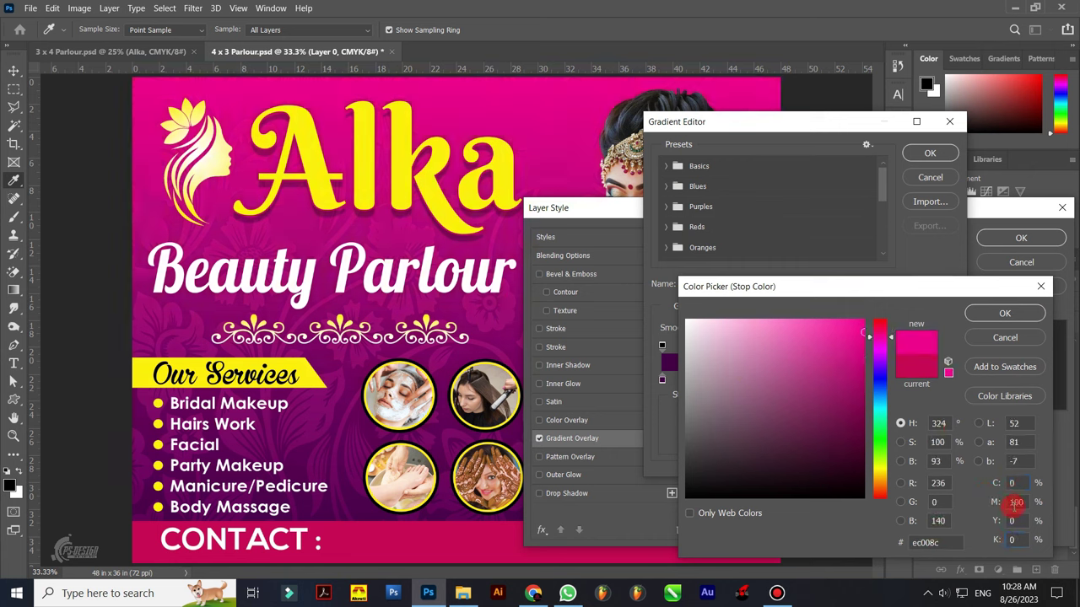
text(10)
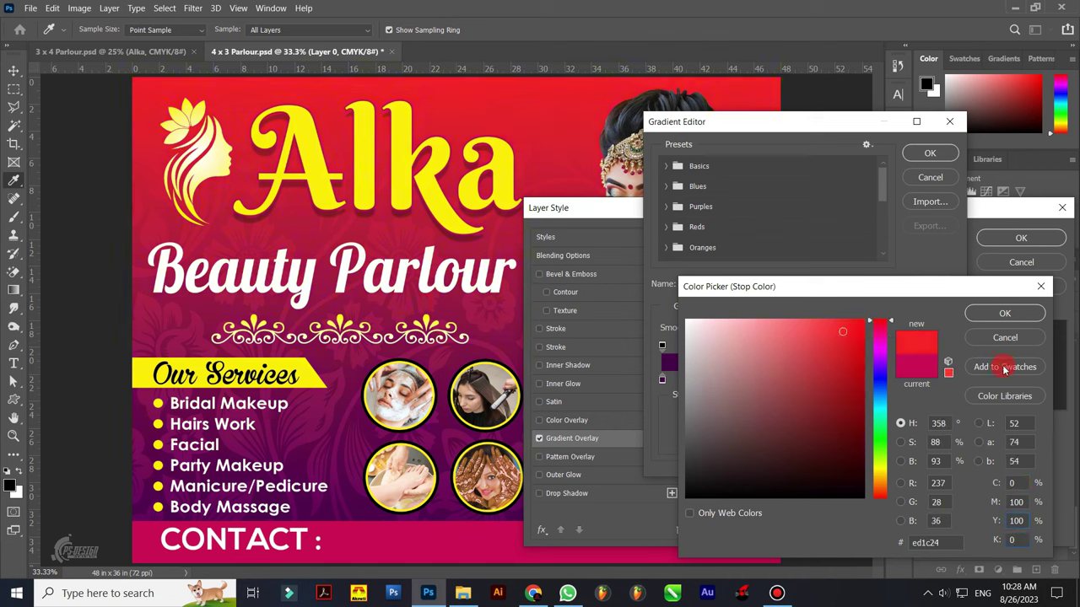
click(1009, 330)
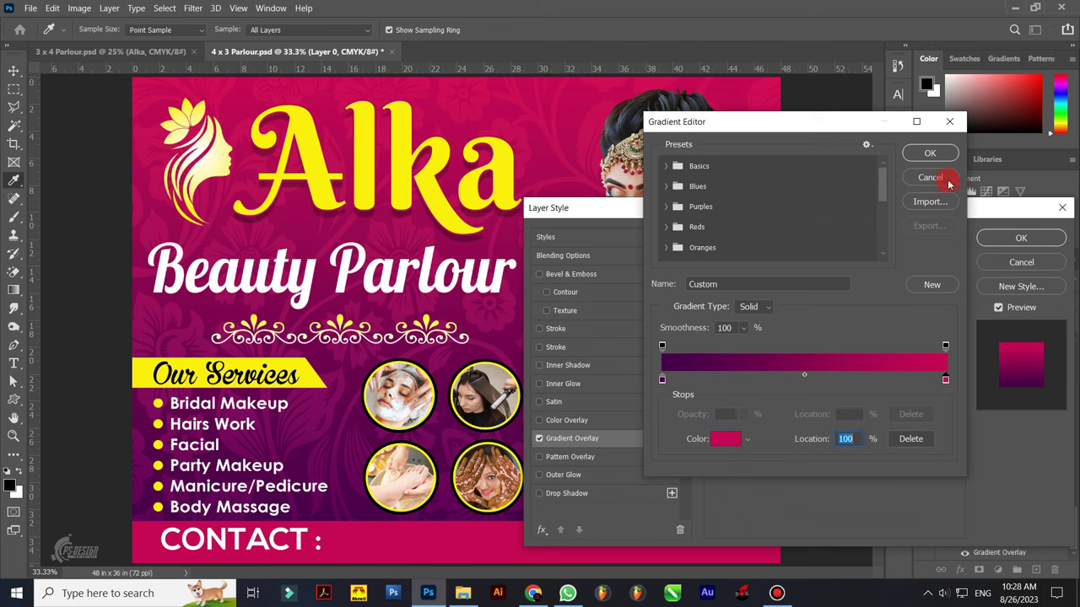
click(948, 182)
click(1017, 262)
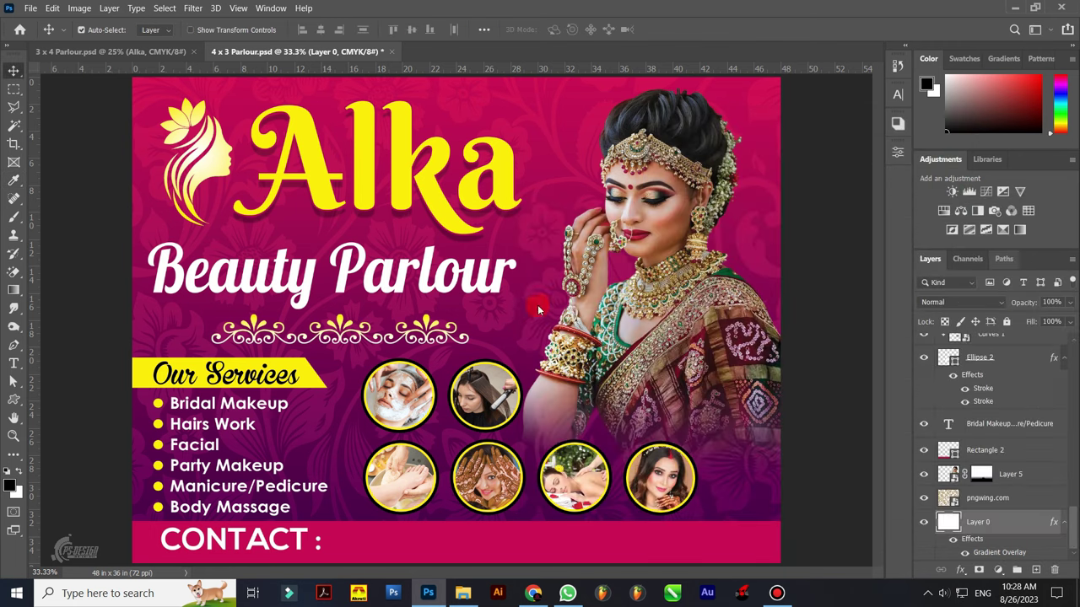
Save 4 x 3 Parlour.psd and close its document tab.
click(490, 289)
key(ctrl+minus)
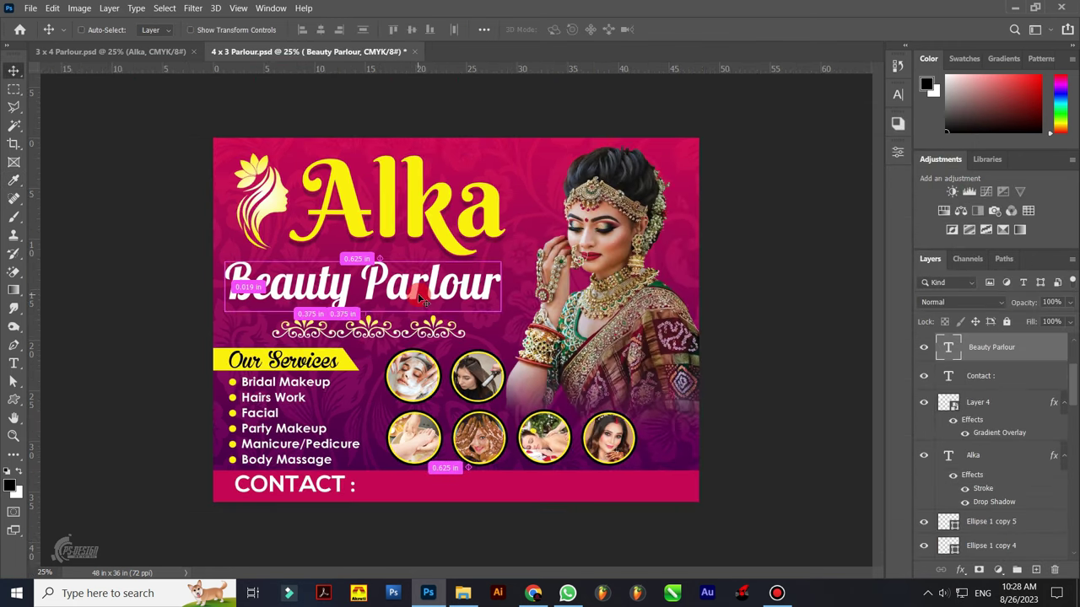
click(529, 112)
scroll(961, 426, down, 5)
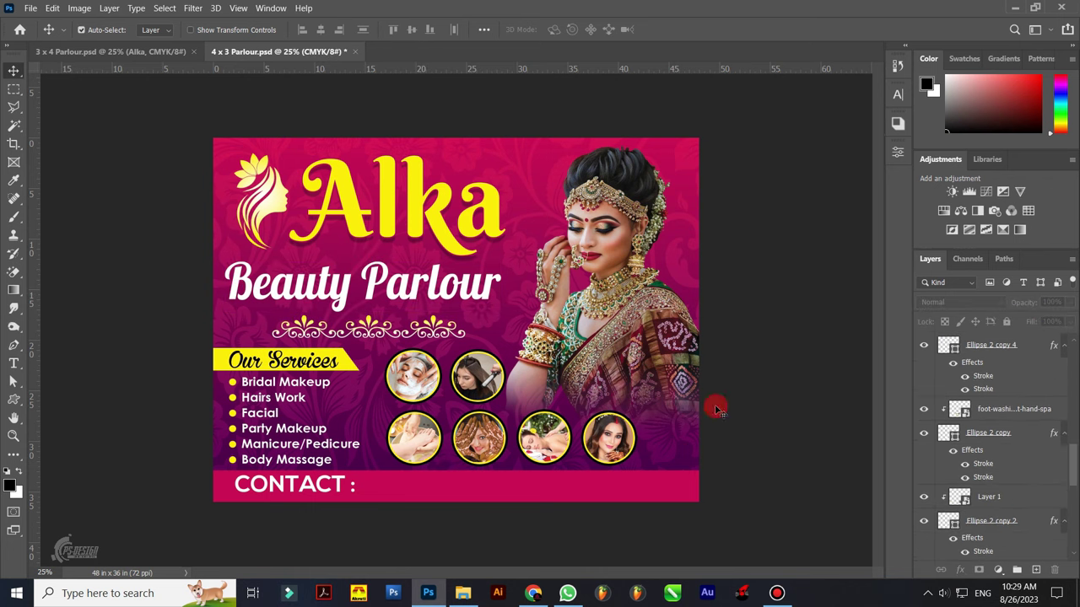
key(ctrl+s)
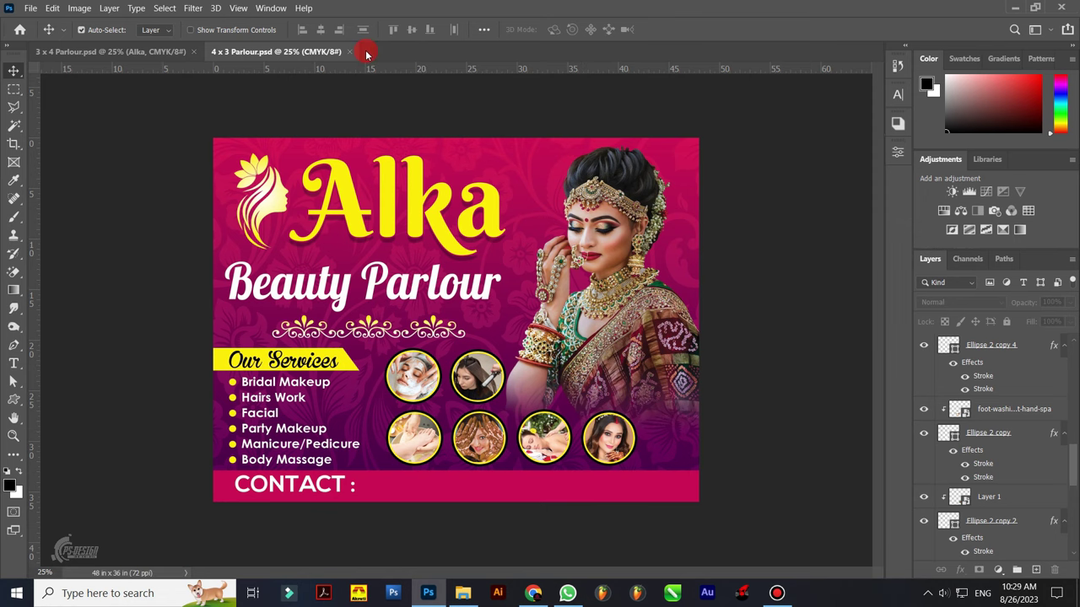
click(349, 52)
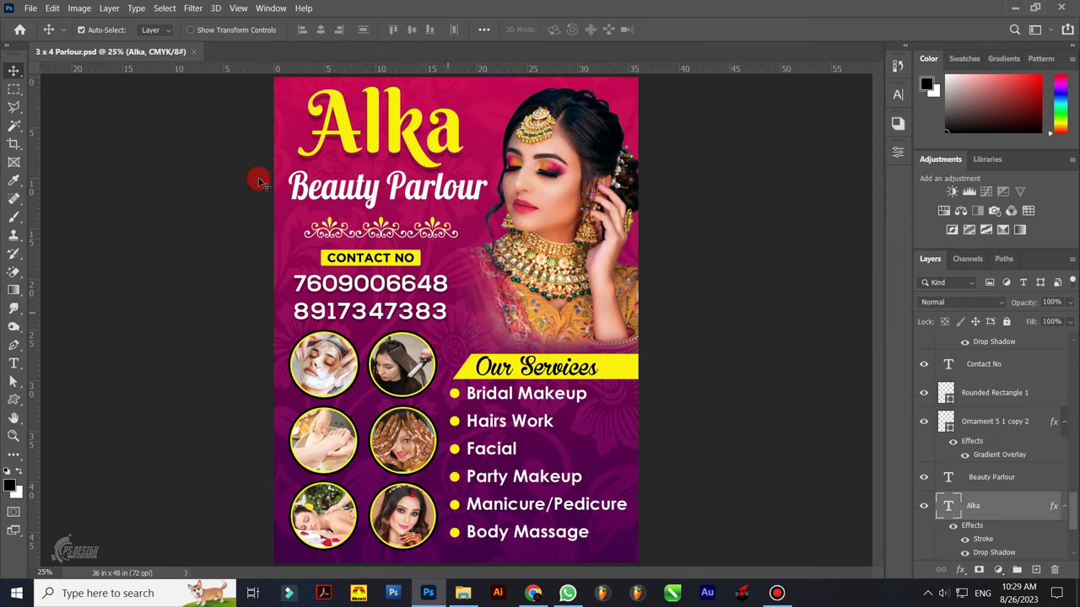
click(78, 10)
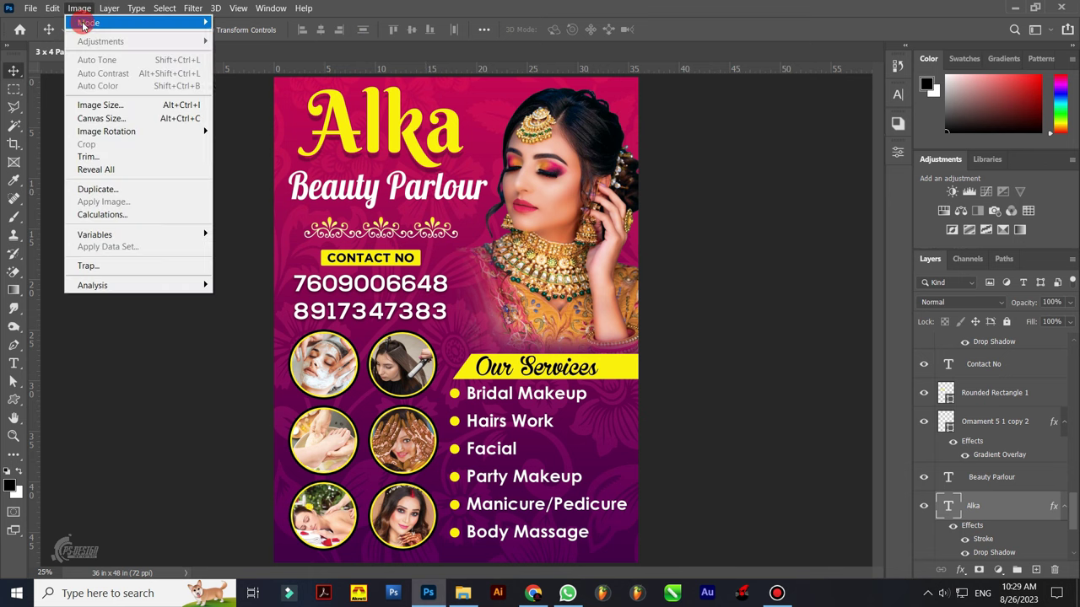
click(126, 27)
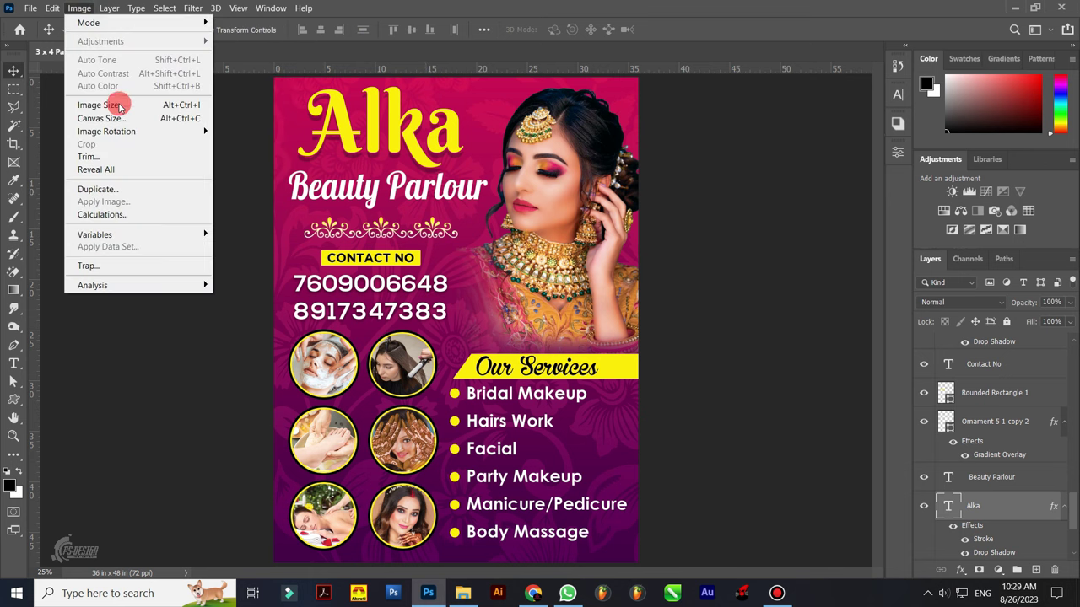
click(114, 105)
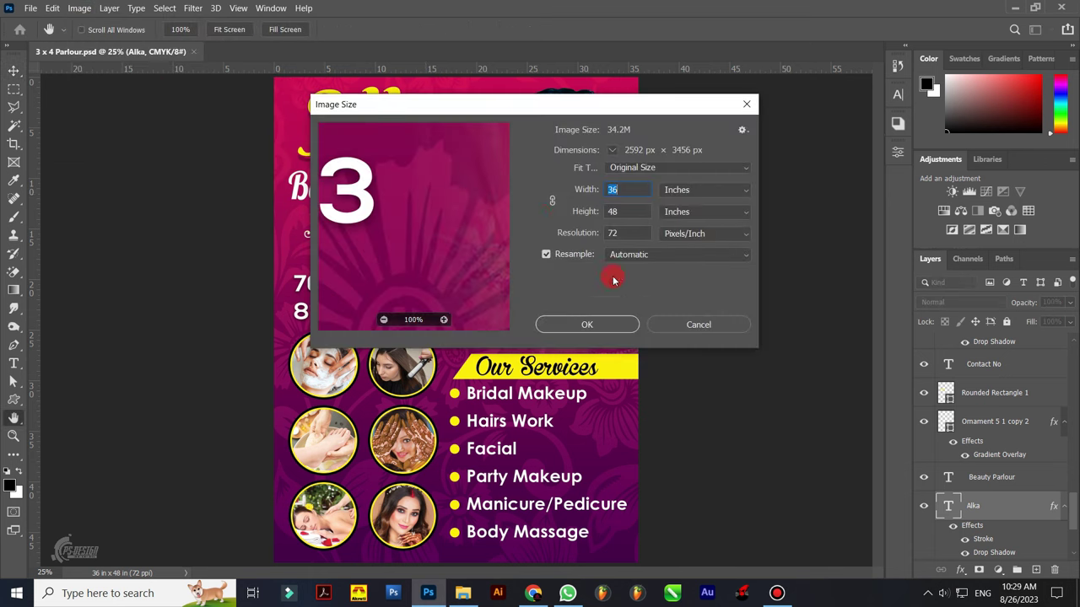
drag(441, 205, 517, 255)
click(582, 324)
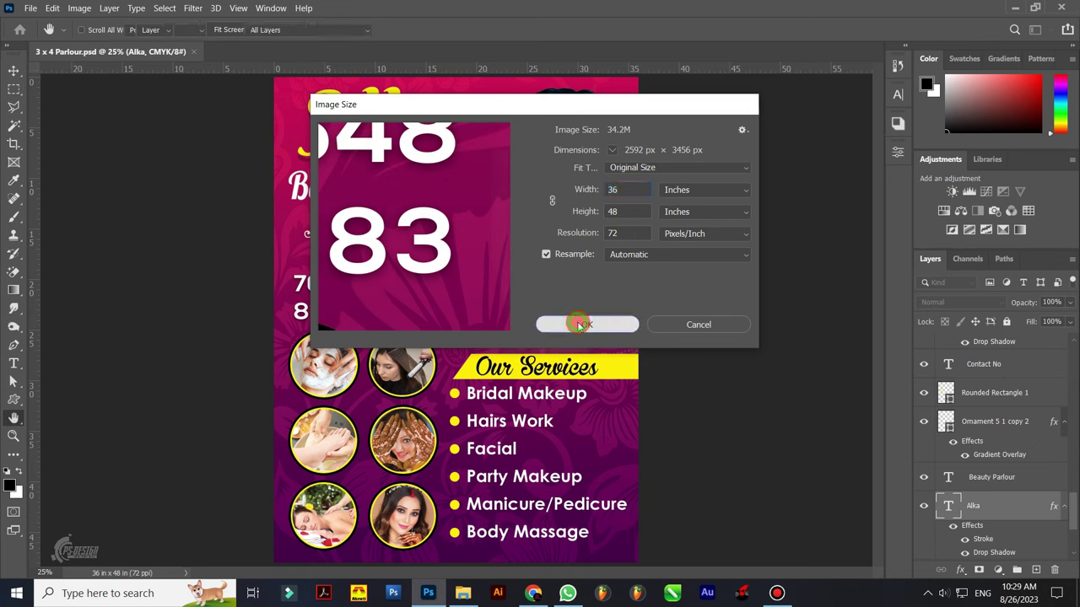
key(v)
key(ctrl+plus)
click(373, 273)
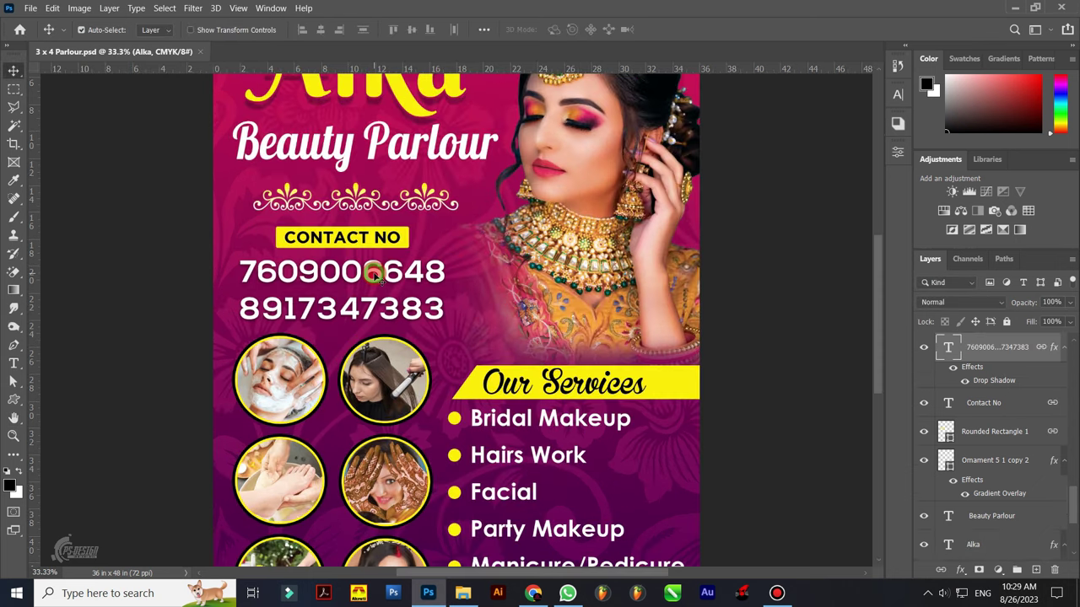
double_click(374, 272)
text(DSSDDDDDD)
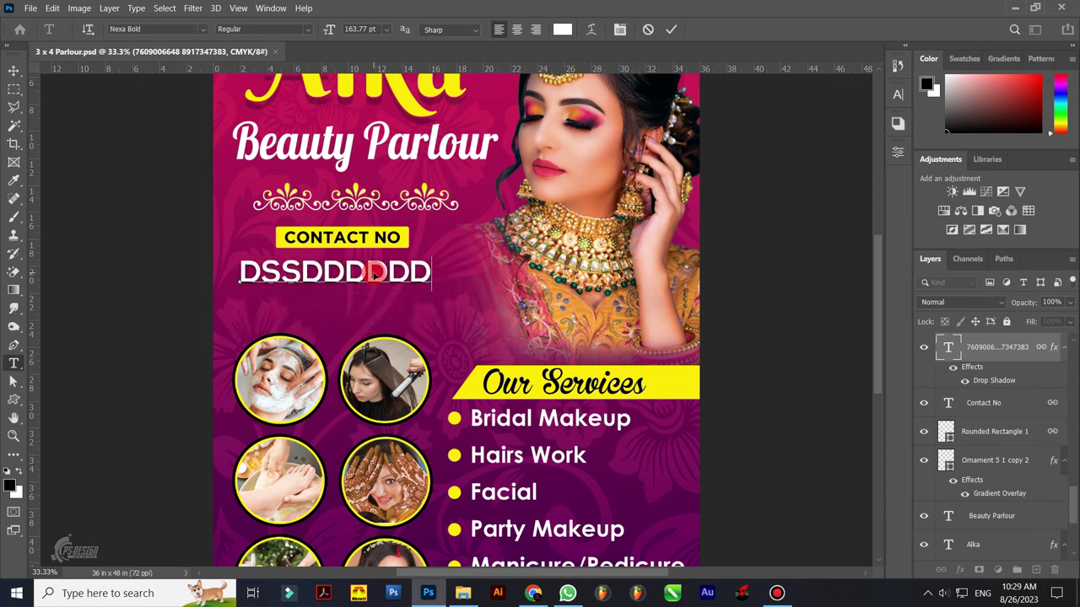
key(ctrl+a)
text(1)
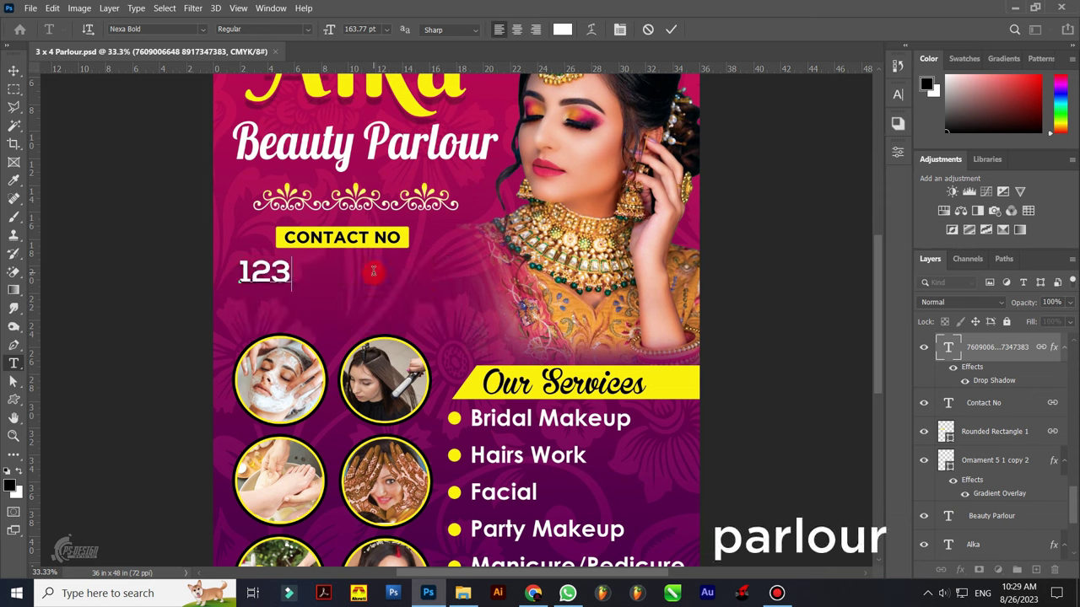
text(67890)
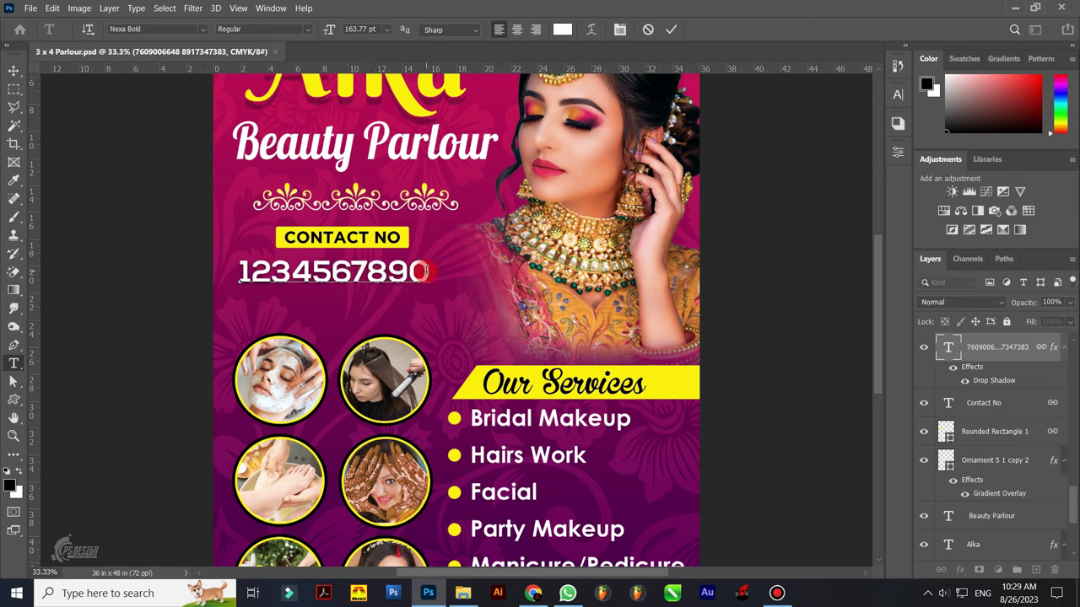
key(ctrl+Return)
key(v)
scroll(607, 434, down, 2)
scroll(608, 434, down, 2)
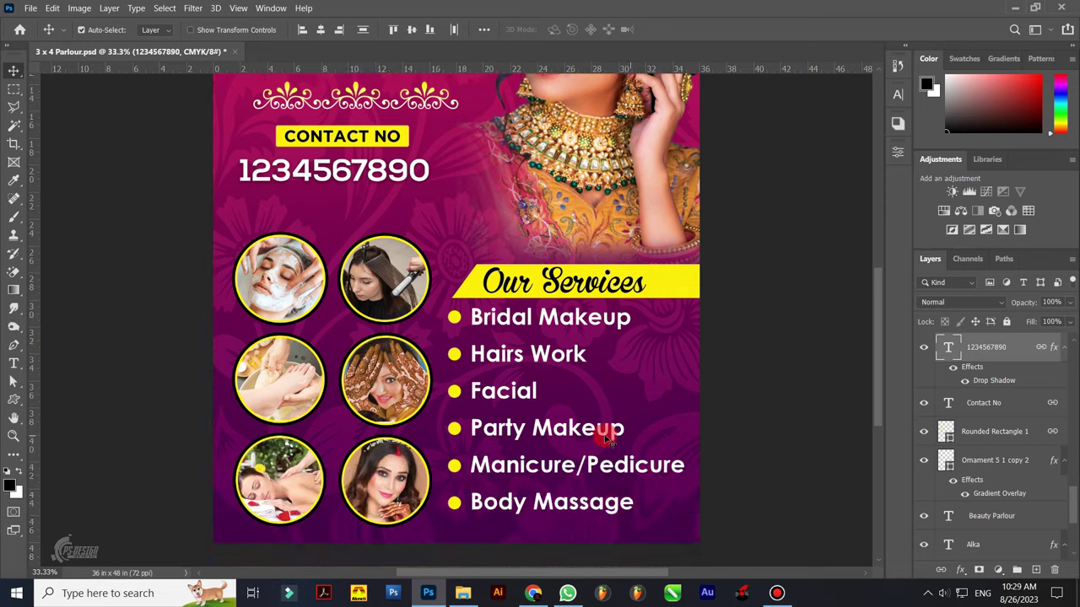
ctrl+click(376, 385)
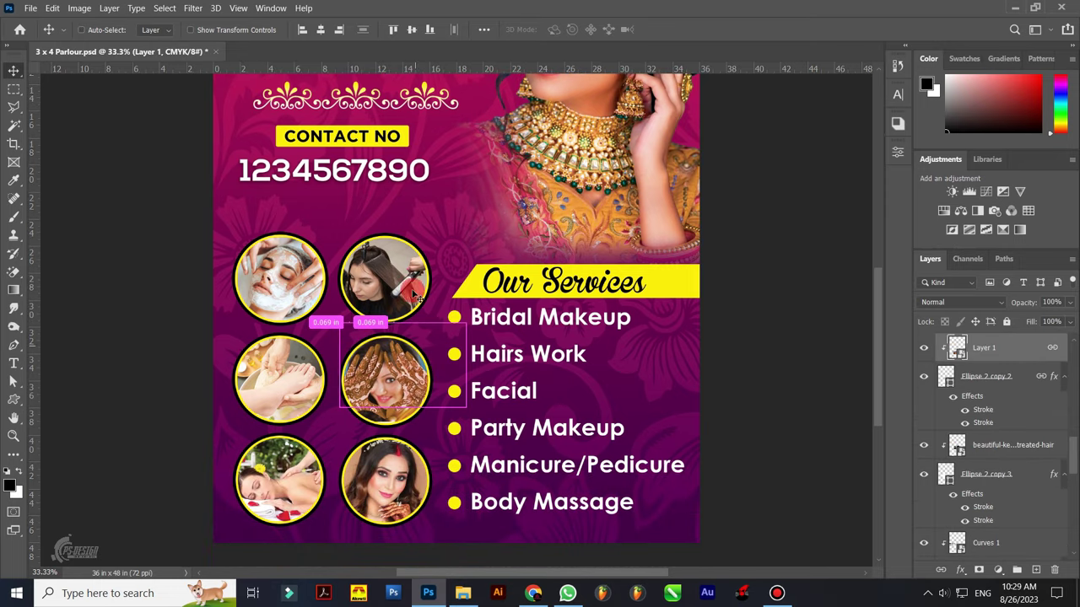
scroll(416, 295, up, 5)
mouse_move(543, 199)
mouse_down()
mouse_move(549, 232)
mouse_move(526, 236)
mouse_up()
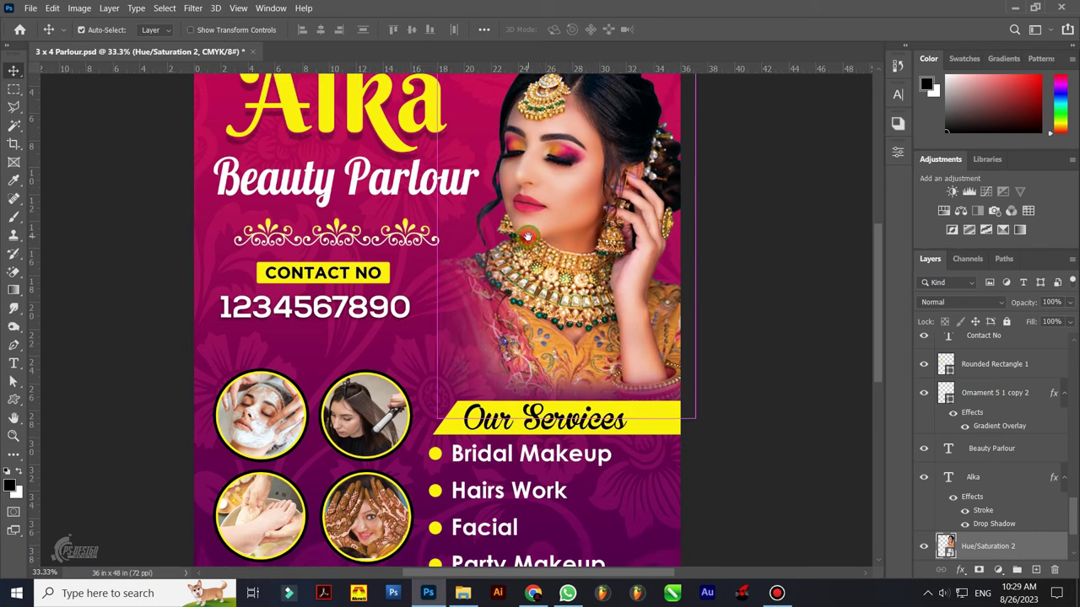
scroll(526, 236, up, 2)
mouse_move(526, 236)
mouse_down()
mouse_move(542, 302)
mouse_move(605, 270)
mouse_up()
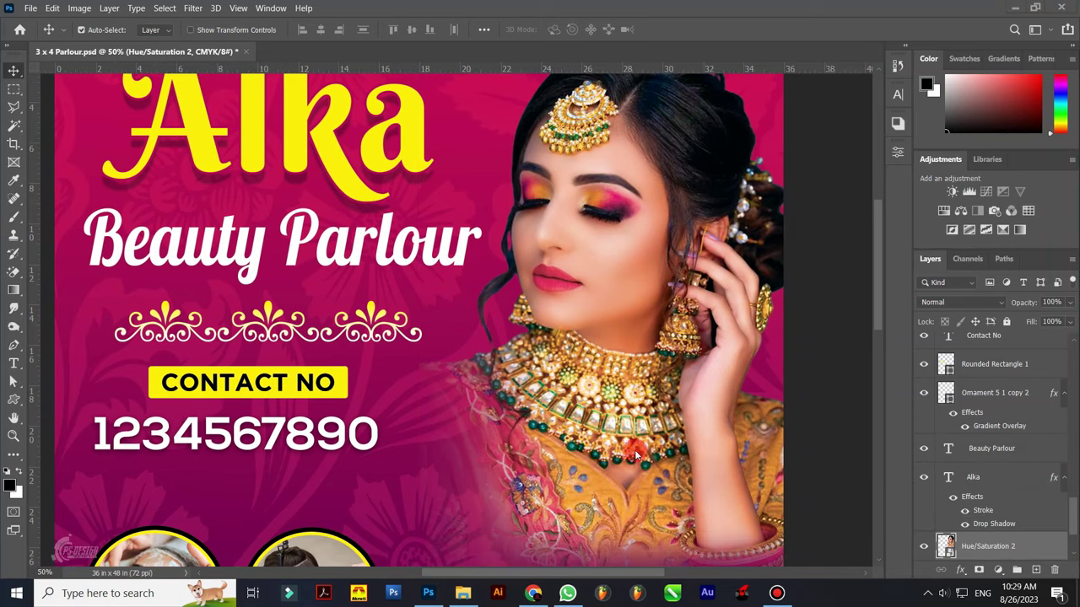
drag(637, 455, 639, 456)
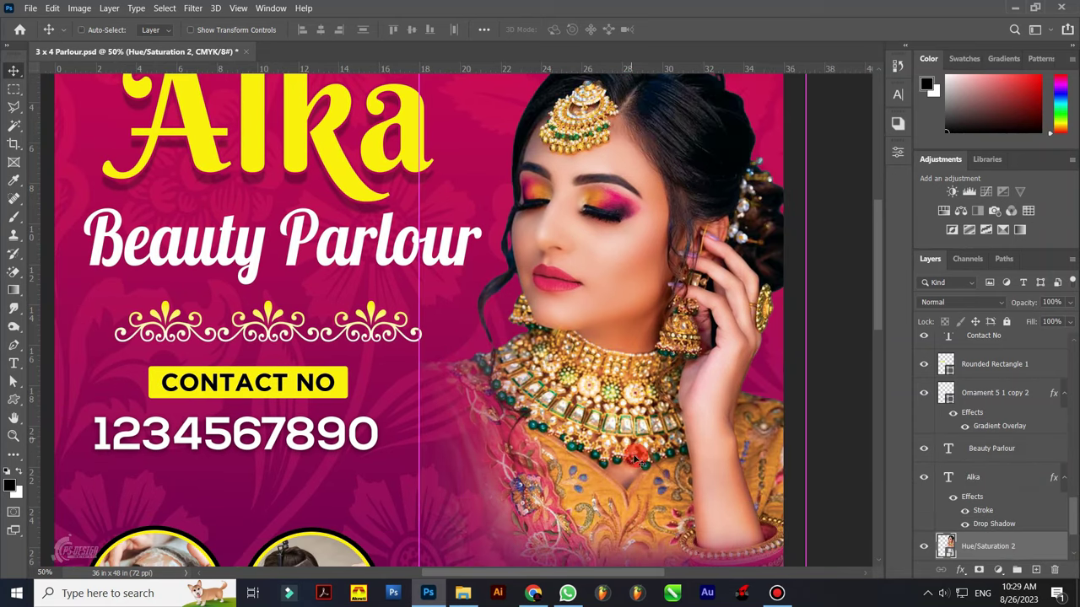
scroll(639, 456, down, 5)
scroll(632, 309, down, 5)
scroll(622, 428, down, 1)
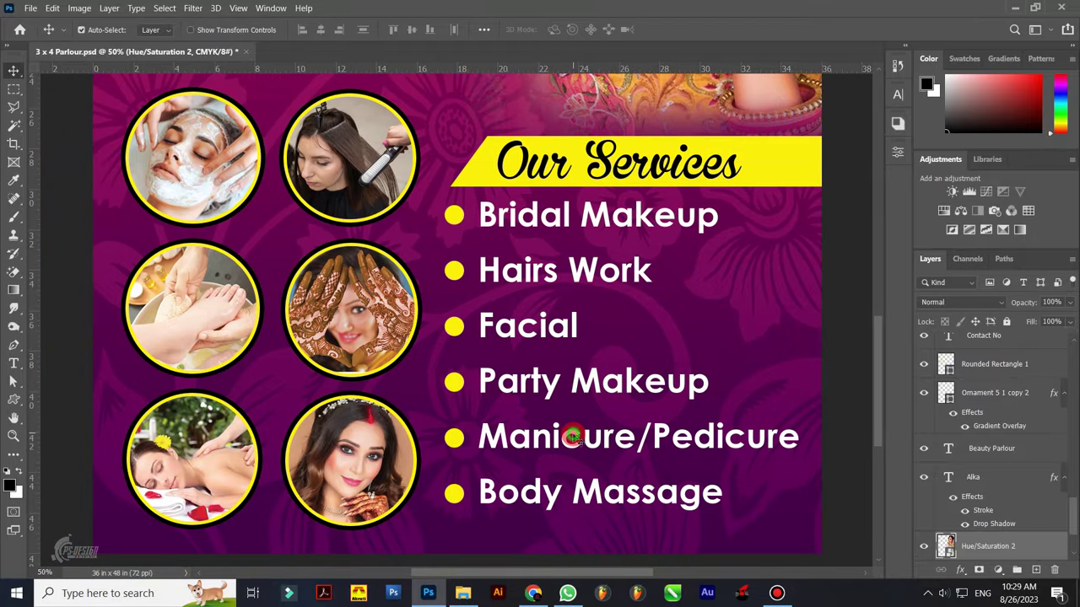
double_click(572, 436)
drag(504, 326, 577, 325)
drag(571, 381, 666, 384)
drag(563, 446, 671, 439)
drag(615, 489, 747, 508)
key(Escape)
key(v)
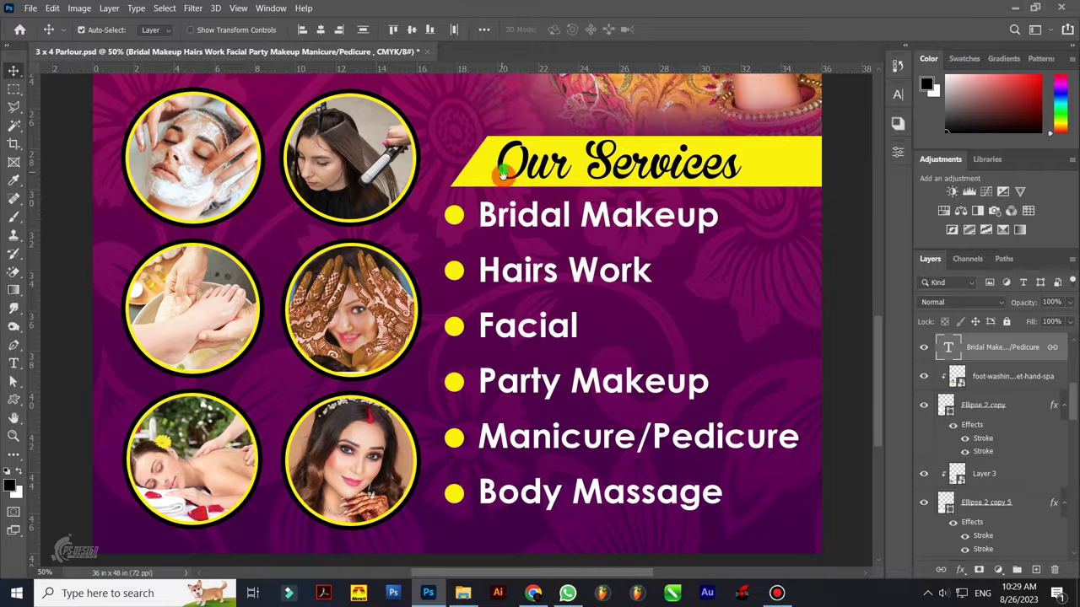
scroll(503, 173, up, 5)
scroll(523, 253, up, 2)
scroll(548, 354, up, 2)
scroll(540, 329, up, 1)
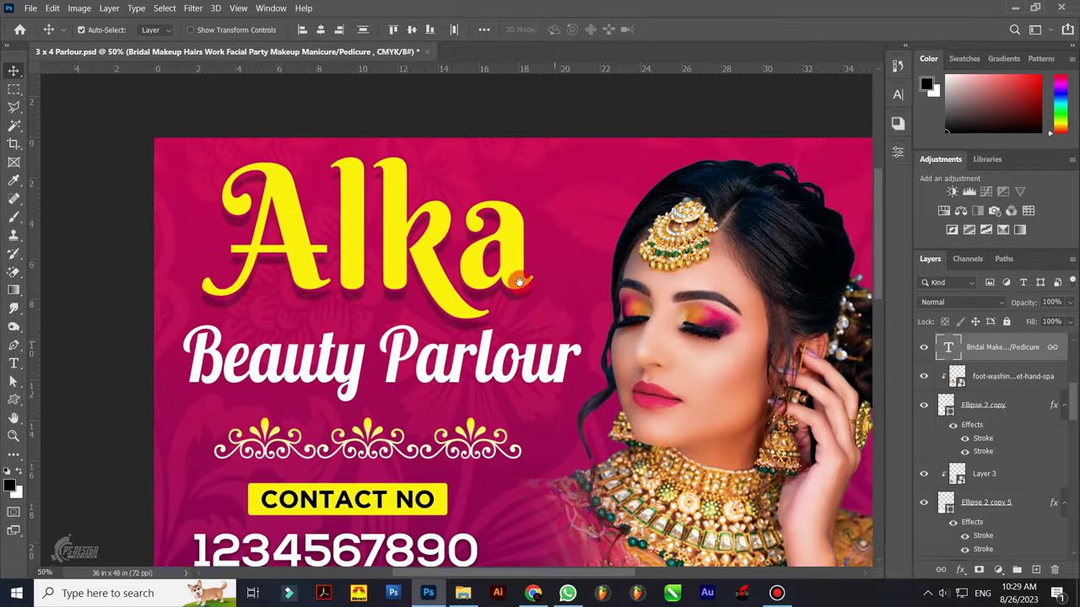
scroll(519, 281, down, 2)
scroll(472, 320, down, 3)
drag(438, 334, 349, 380)
click(319, 30)
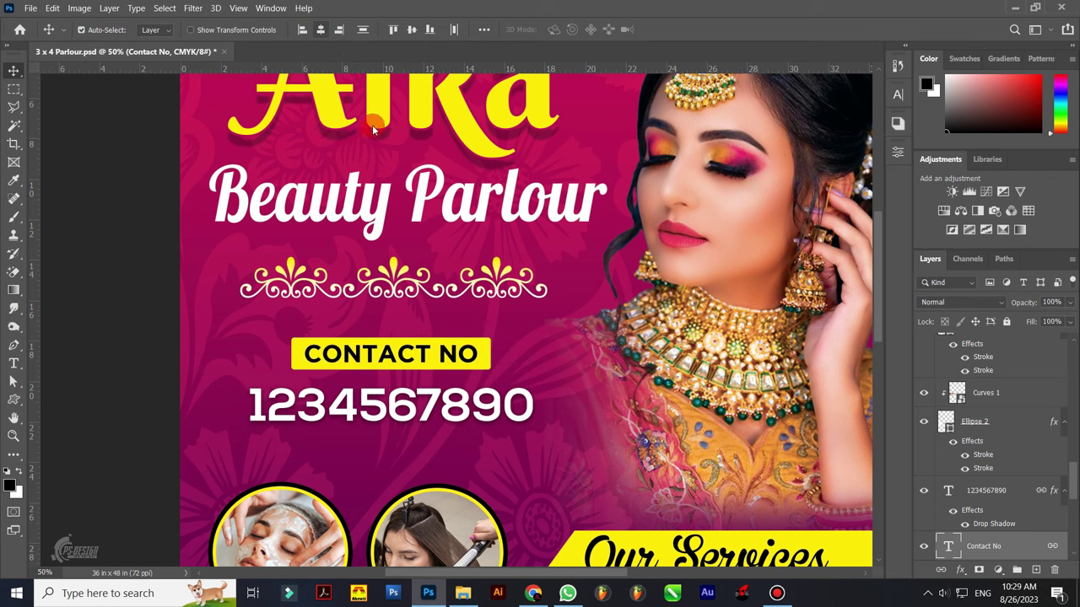
scroll(428, 402, down, 5)
drag(413, 308, 430, 331)
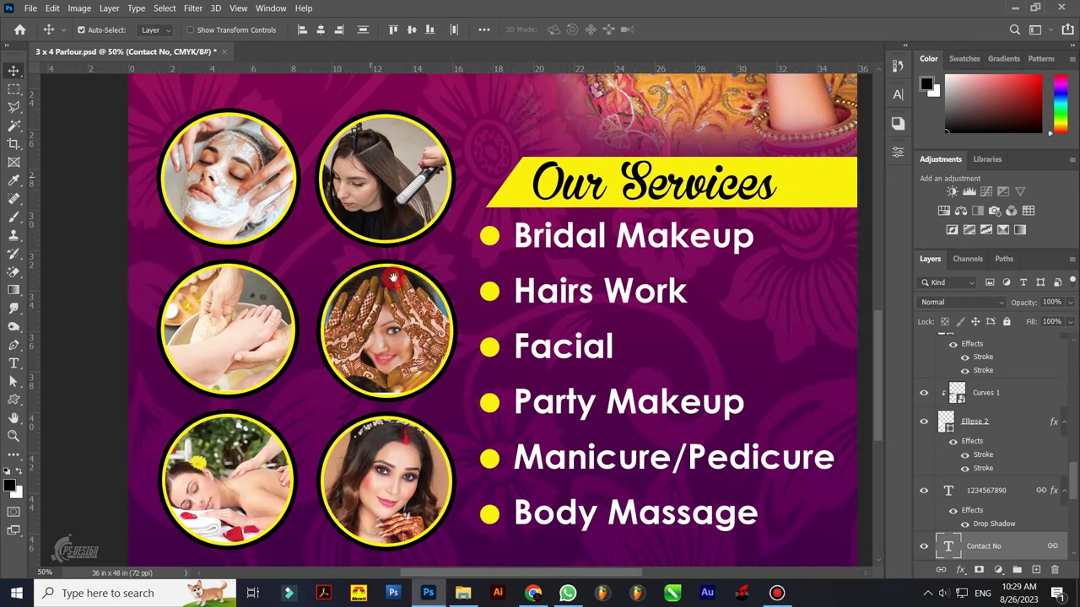
scroll(429, 332, up, 3)
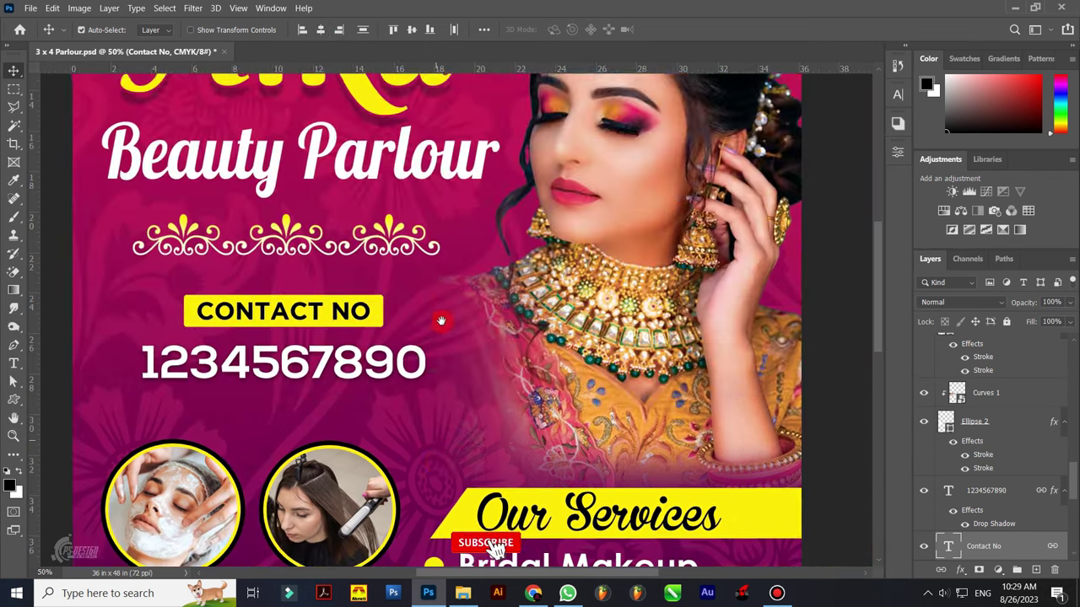
key(ctrl+minus)
key(ctrl+minus)
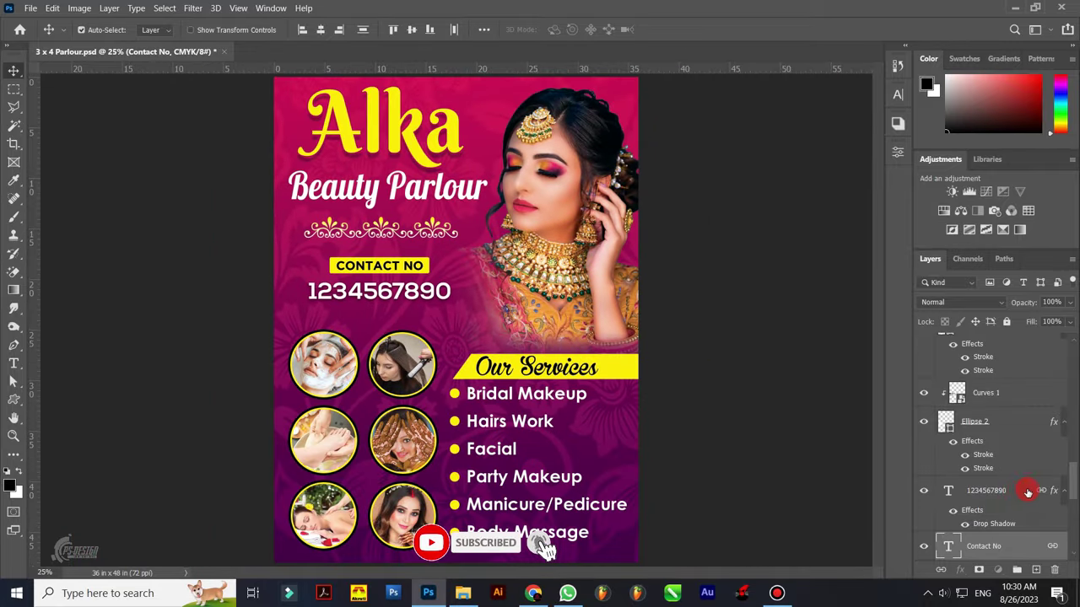
click(1027, 492)
scroll(1027, 492, down, 3)
scroll(1027, 492, down, 2)
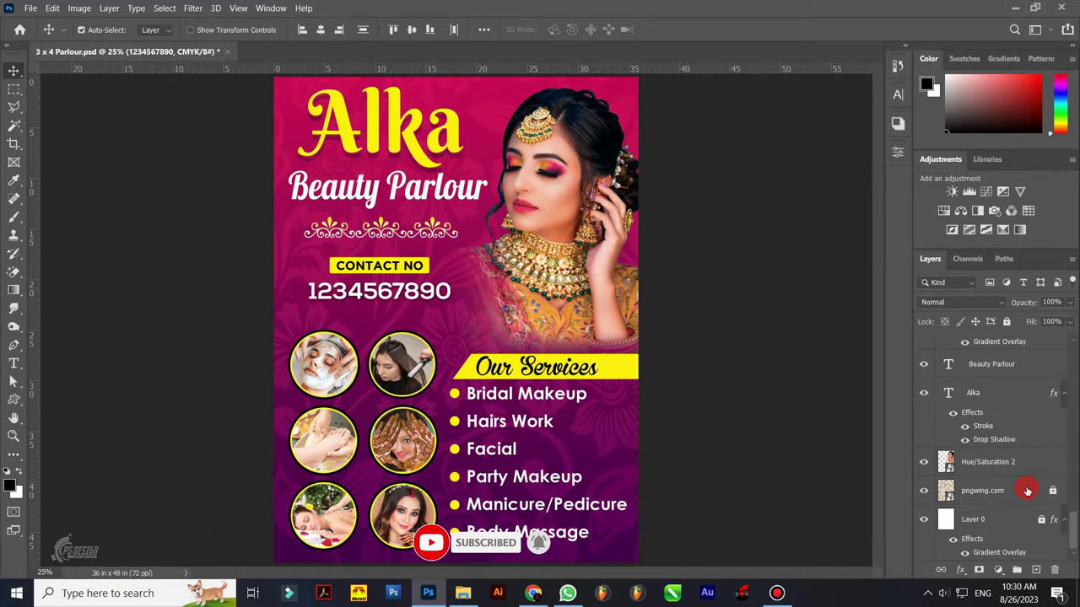
click(924, 490)
click(923, 463)
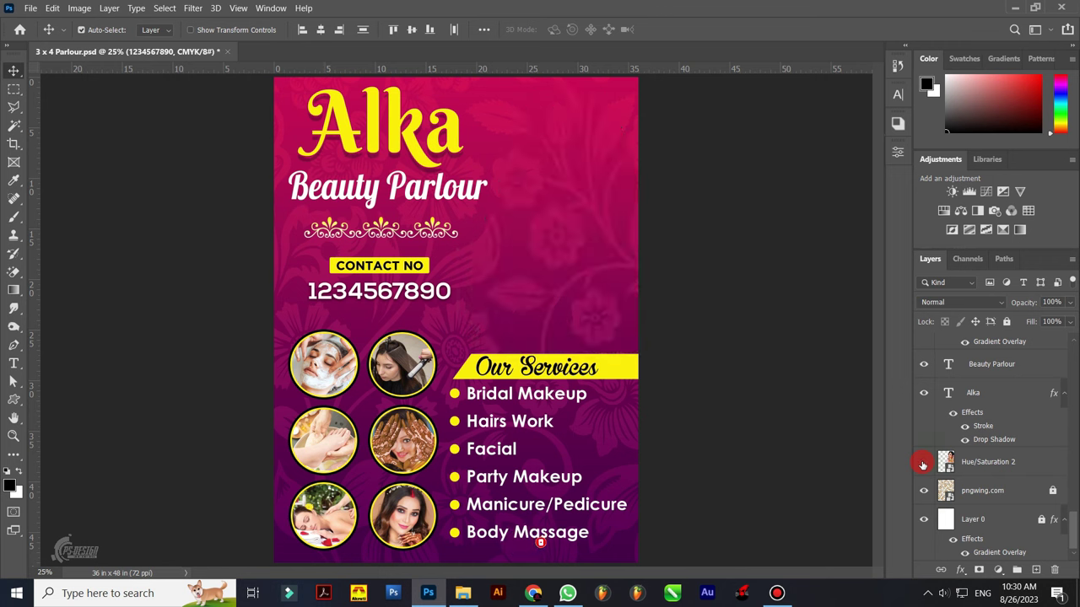
click(924, 521)
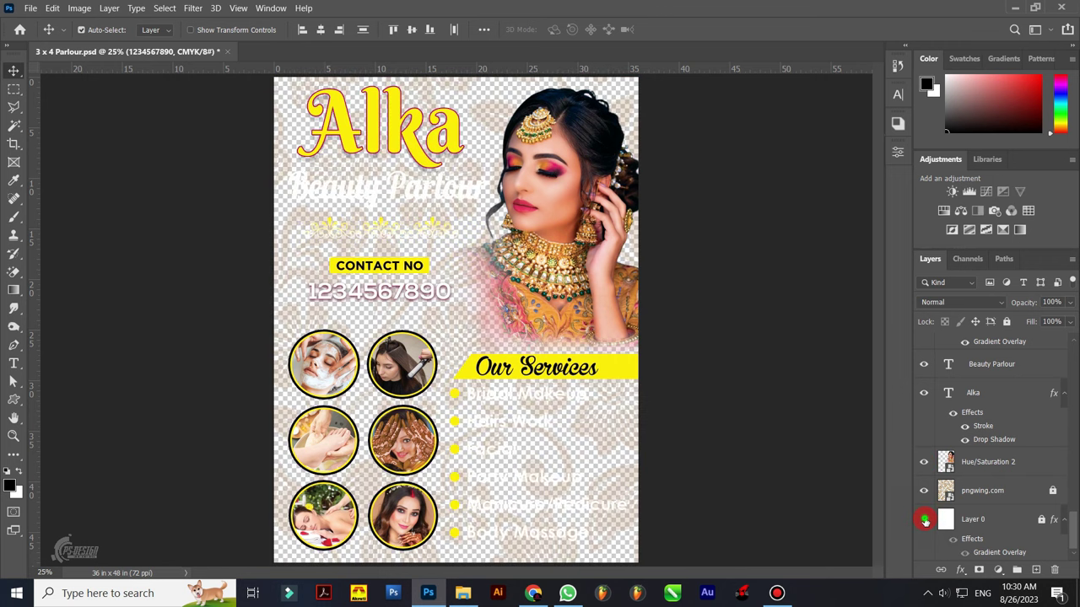
click(952, 539)
click(964, 553)
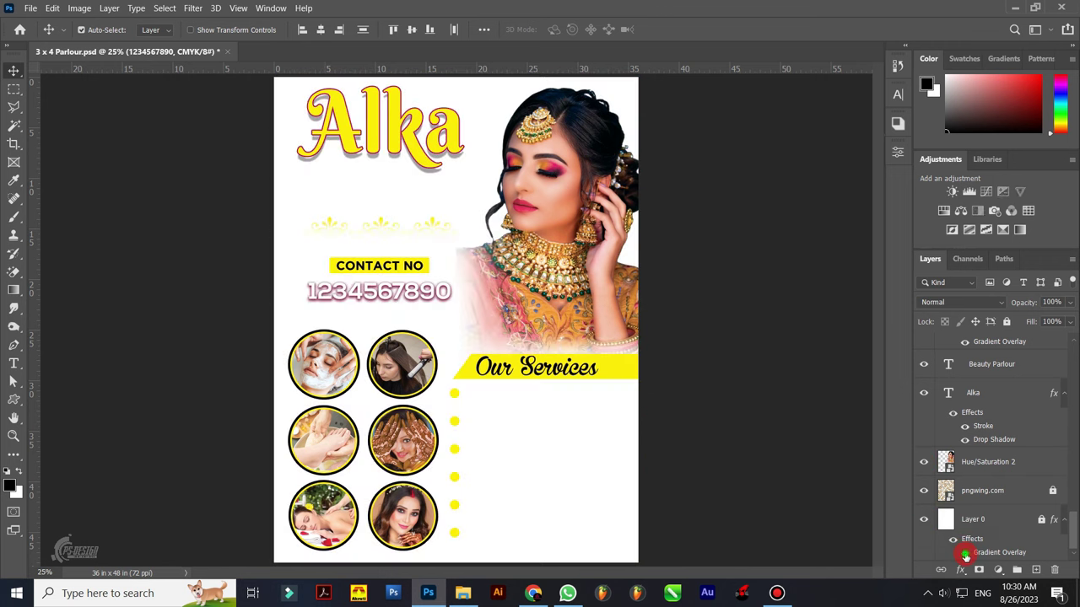
click(964, 554)
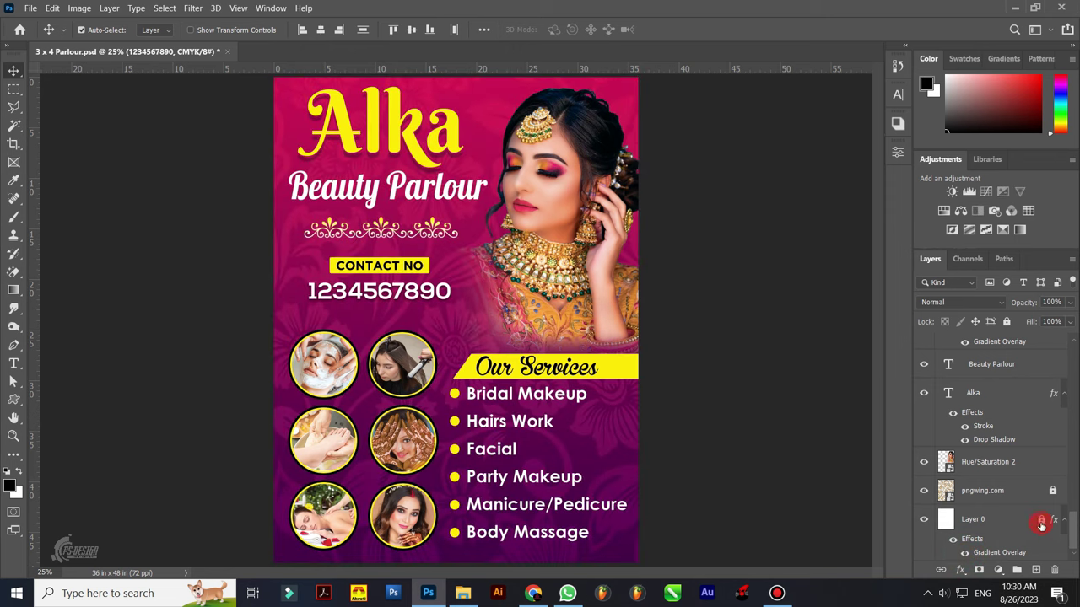
double_click(991, 552)
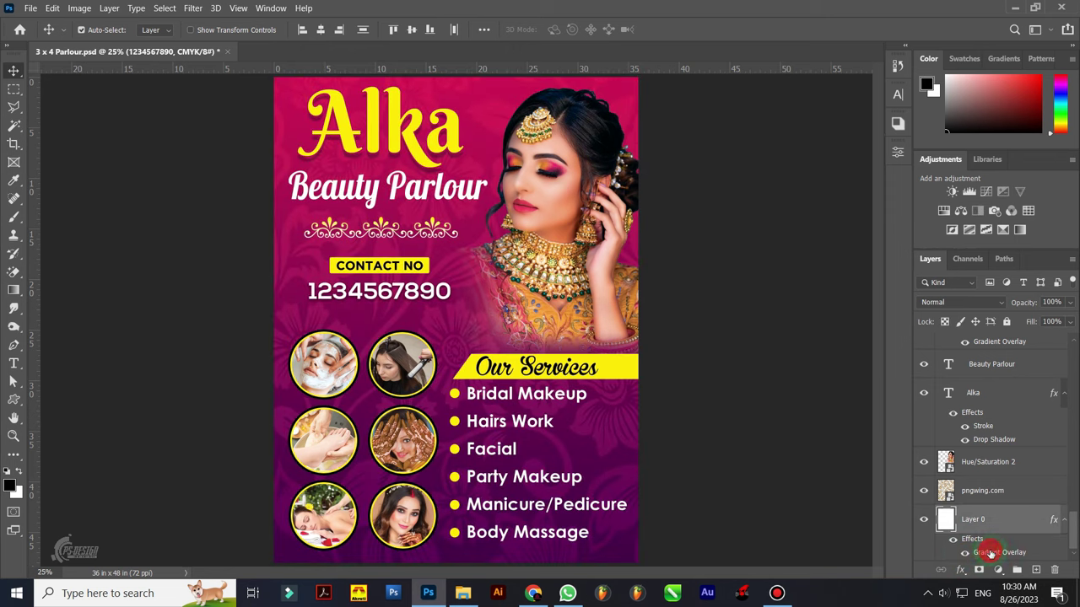
click(830, 295)
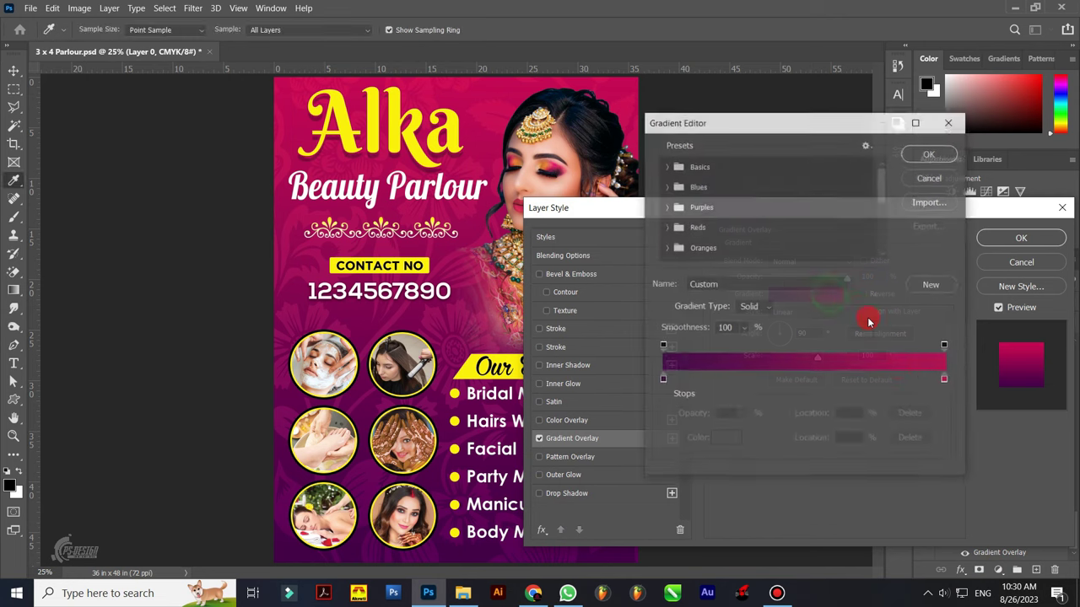
click(945, 379)
click(726, 438)
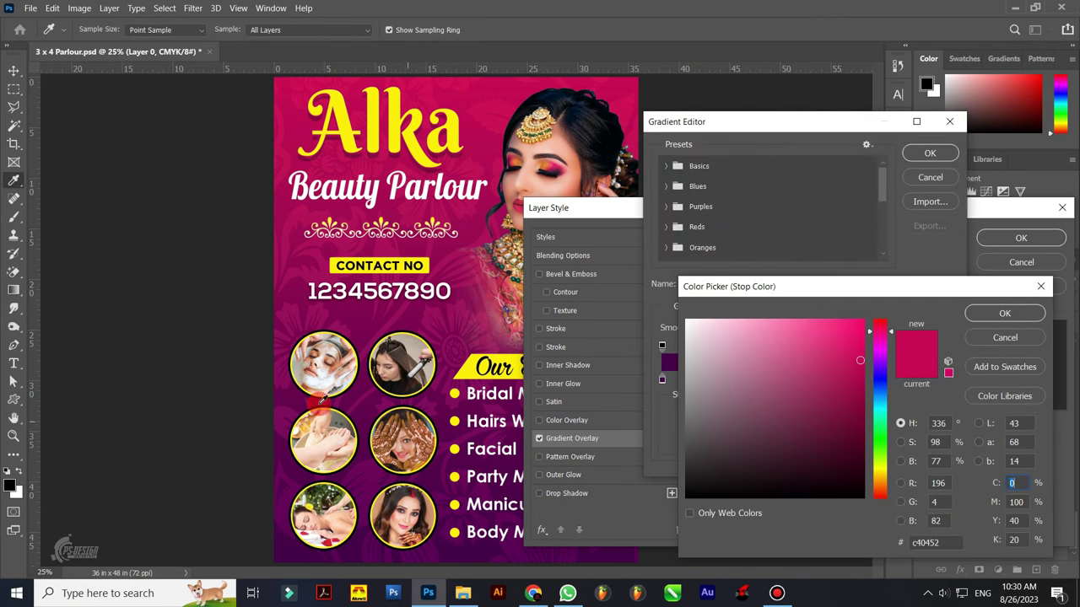
click(358, 391)
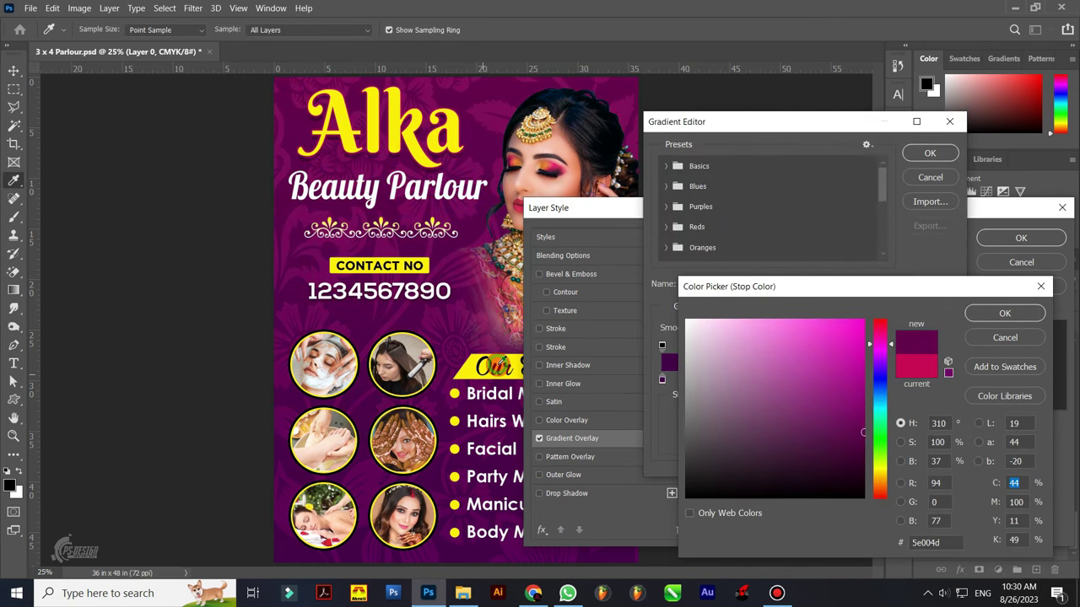
click(495, 371)
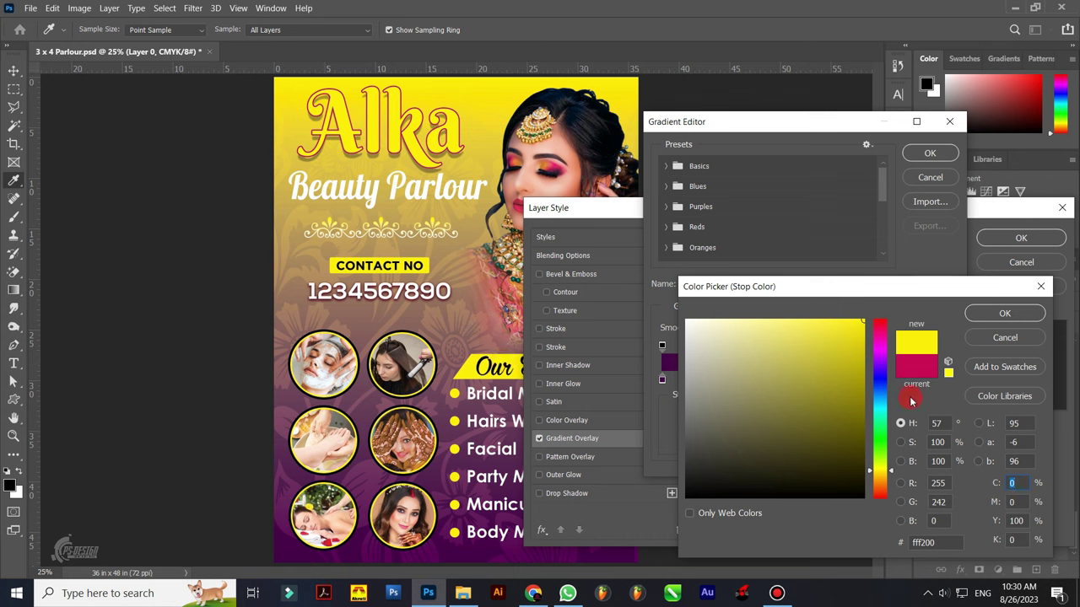
click(916, 365)
click(879, 322)
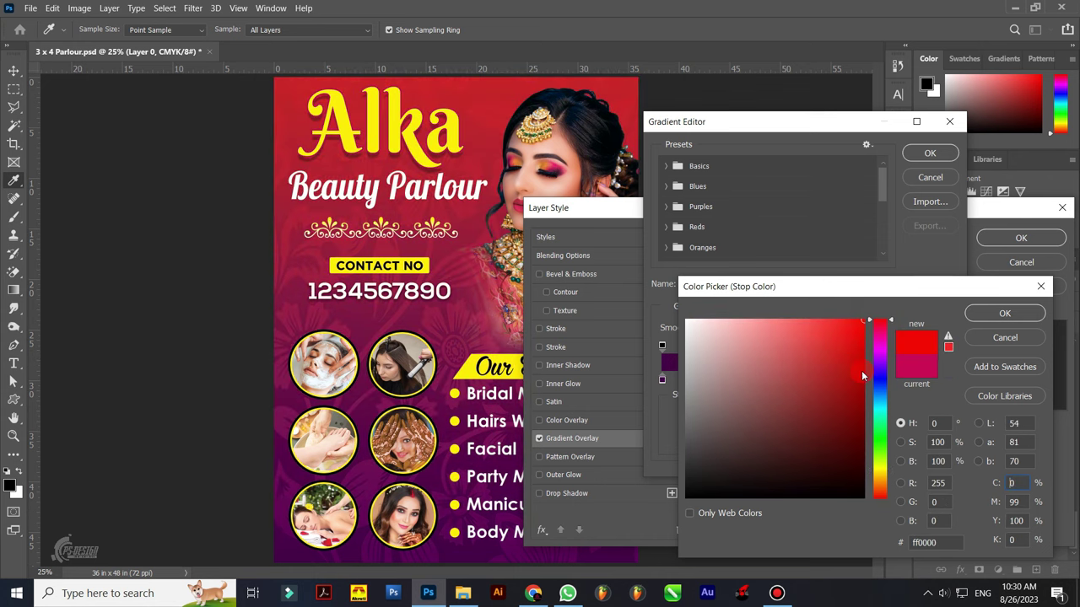
click(992, 338)
click(929, 153)
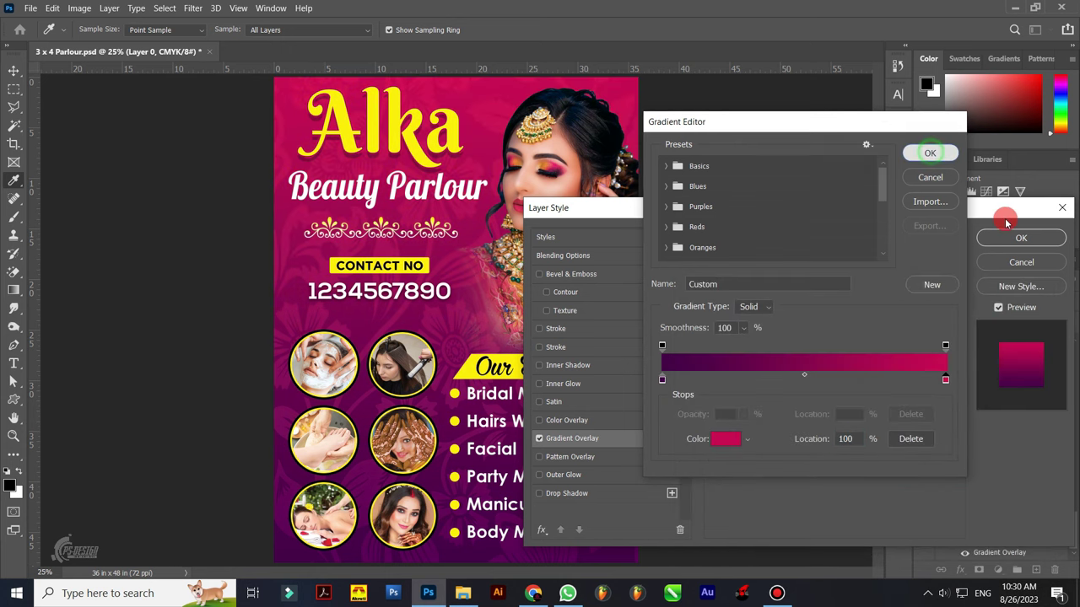
click(1025, 238)
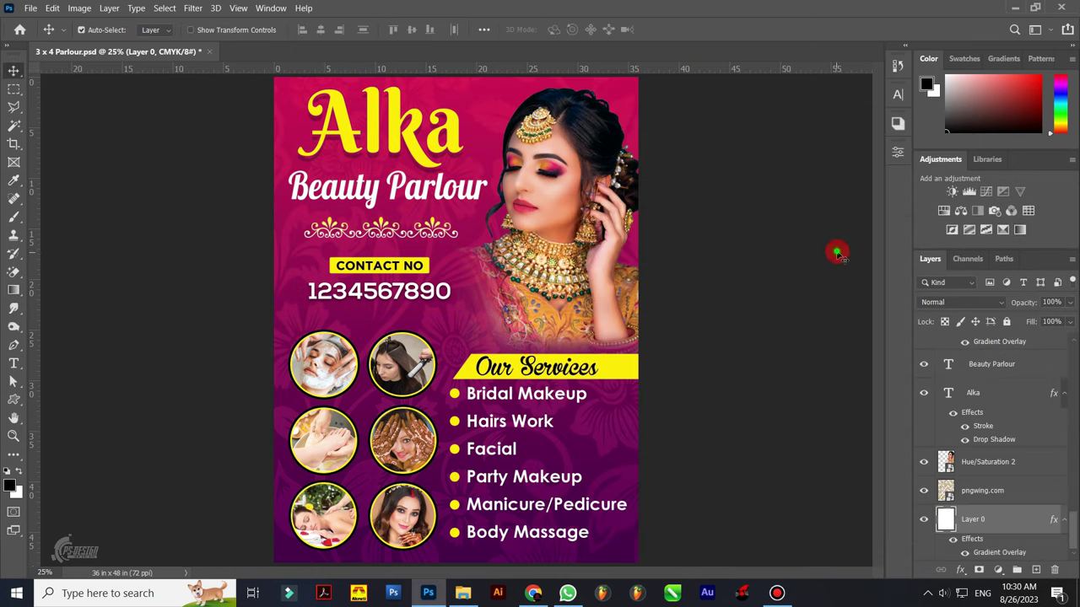
Save 3 x 4 Parlour.psd with the placeholder number, then select the Contact No layer.
click(837, 249)
key(ctrl+s)
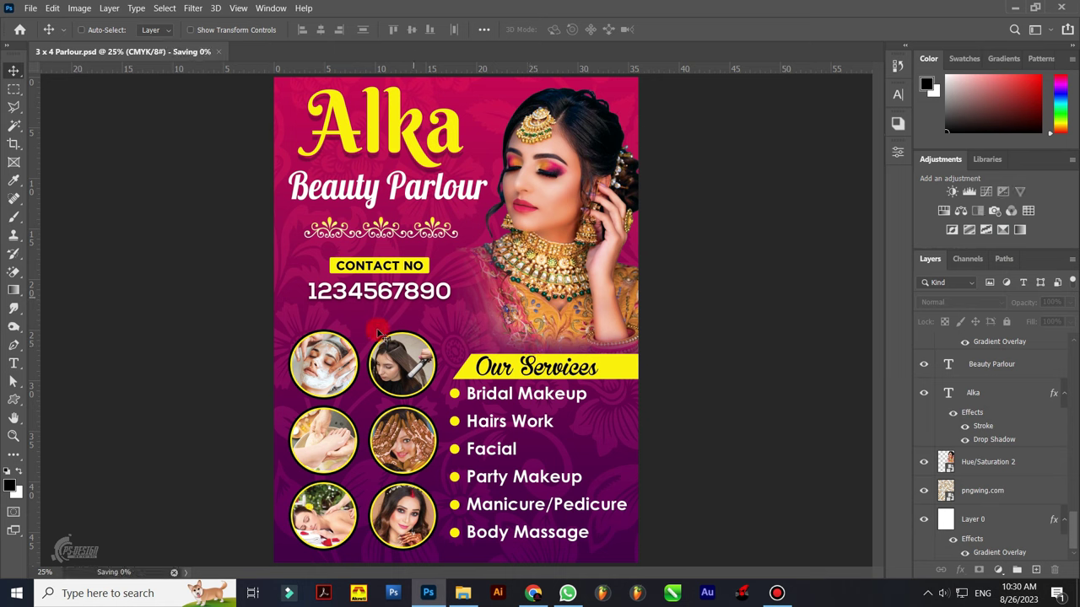
click(371, 268)
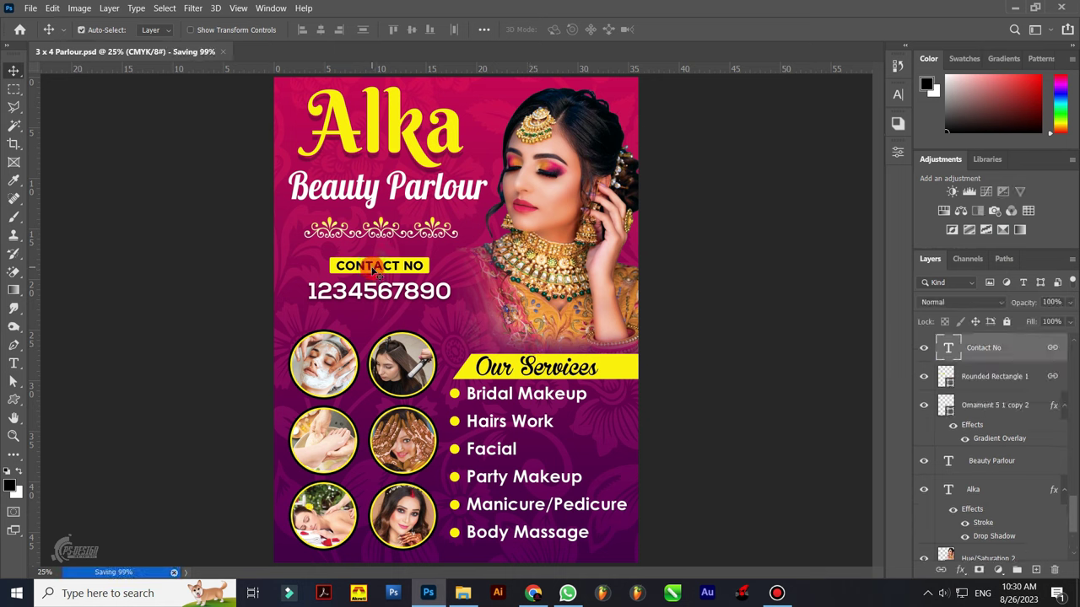